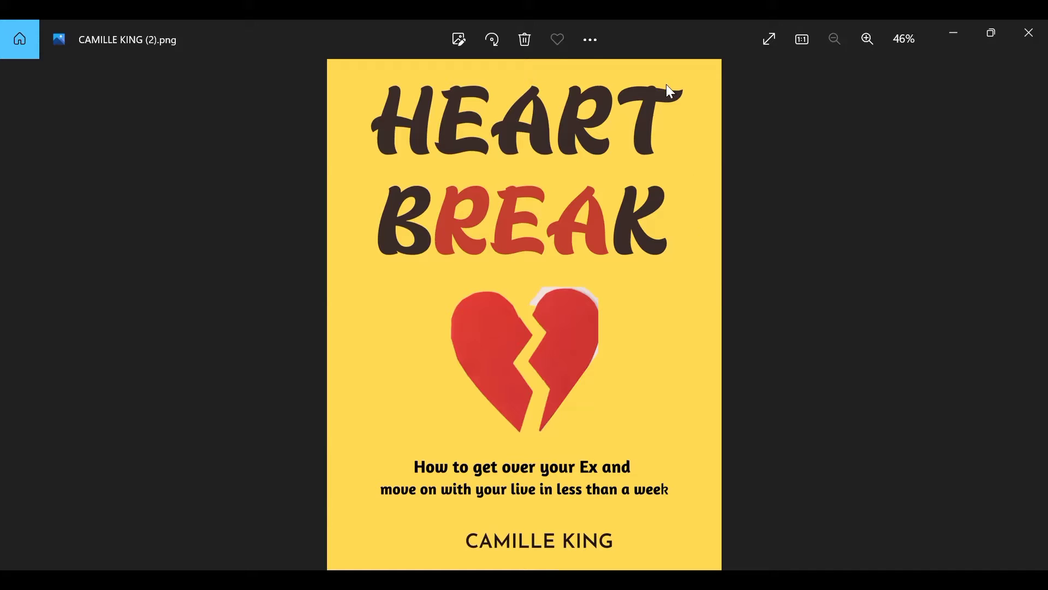
Step: Switch from the Photos cover preview back to the Chrome search for canva
{"action": "key", "text": "alt+Tab"}
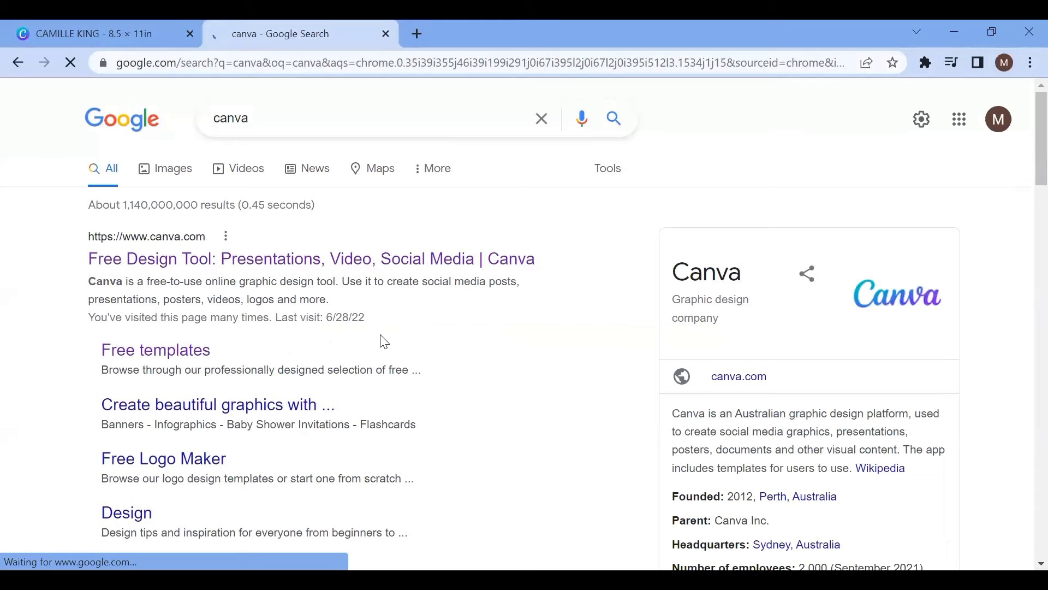
Step: Open canva.com from the Google results
{"action": "mouse_move", "coordinate": [382, 336]}
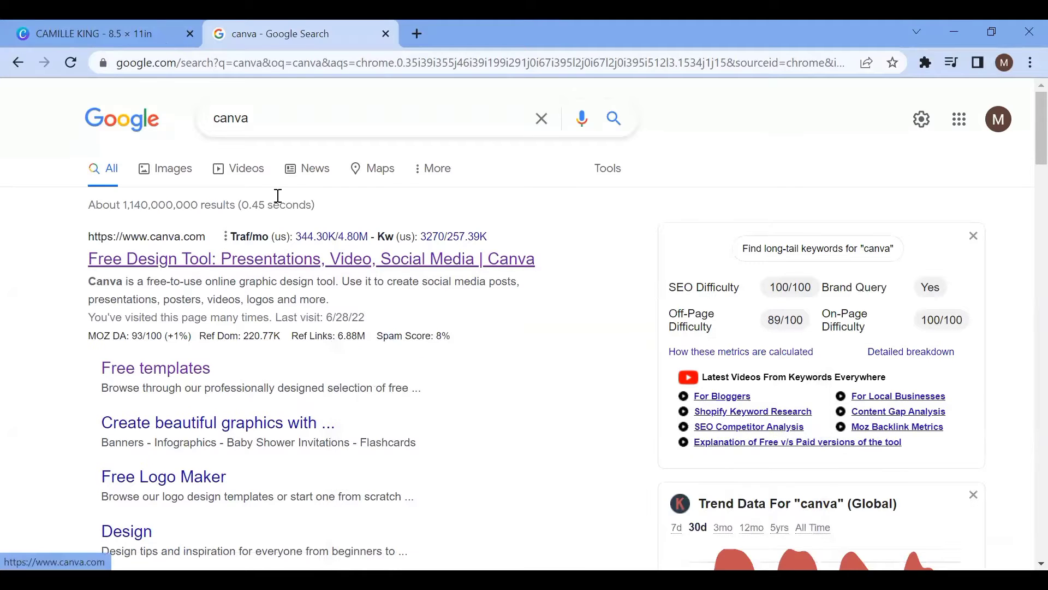
{"action": "left_click", "coordinate": [244, 263]}
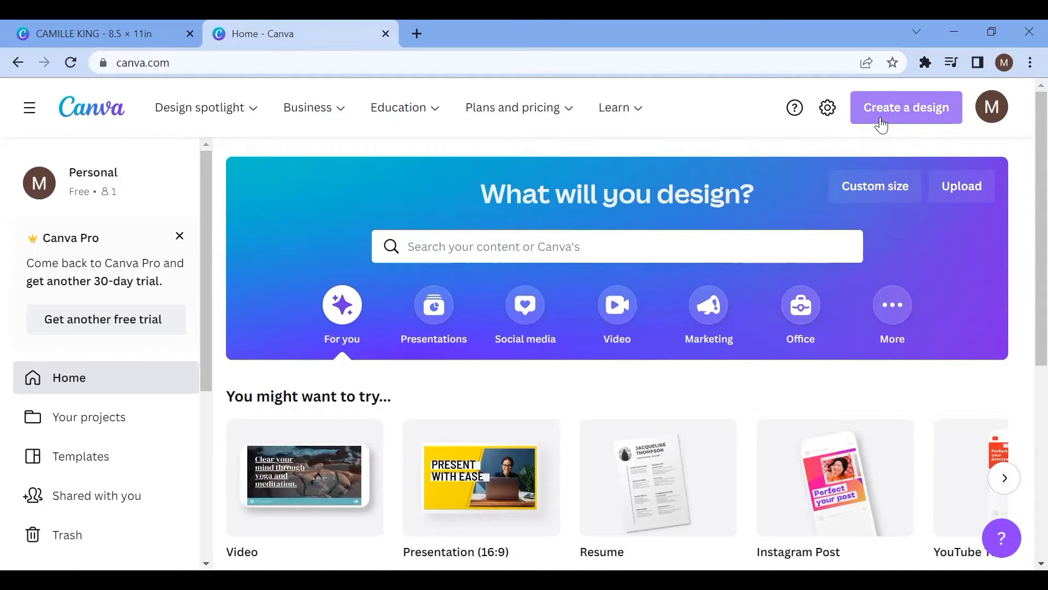
Step: Create a custom-size design in inches, 8.5 wide by 11 tall
{"action": "left_click", "coordinate": [890, 189]}
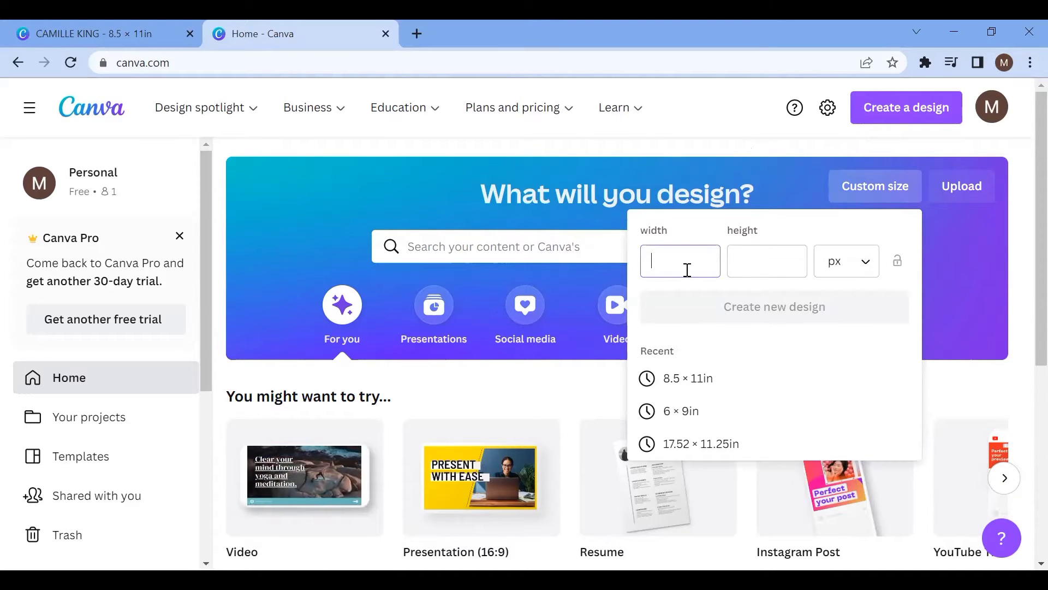
{"action": "left_click", "coordinate": [861, 272]}
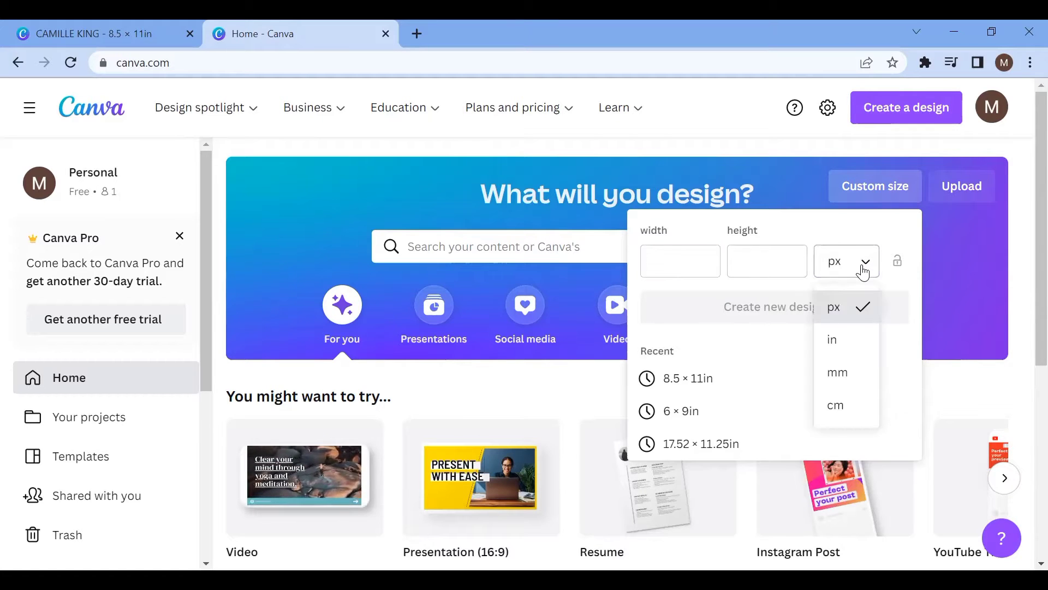
{"action": "left_click", "coordinate": [849, 341]}
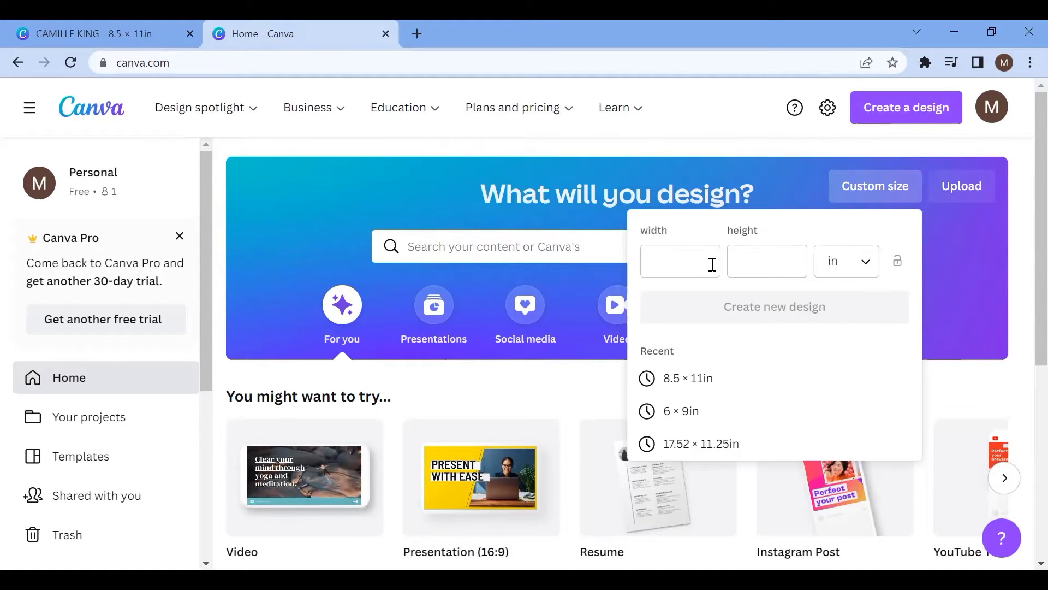
{"action": "left_click", "coordinate": [697, 264]}
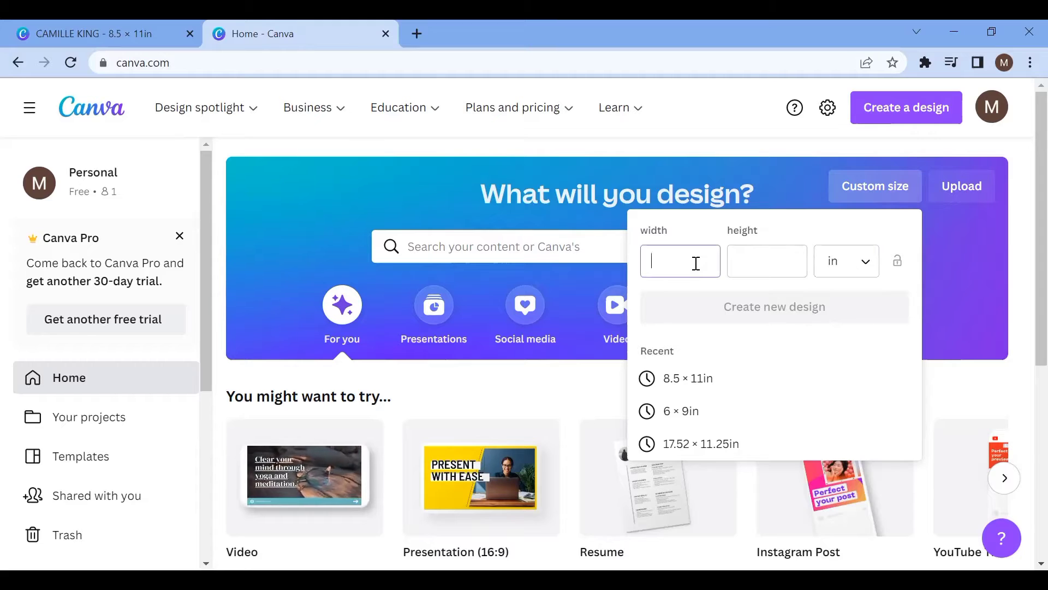
{"action": "type", "text": "8.5"}
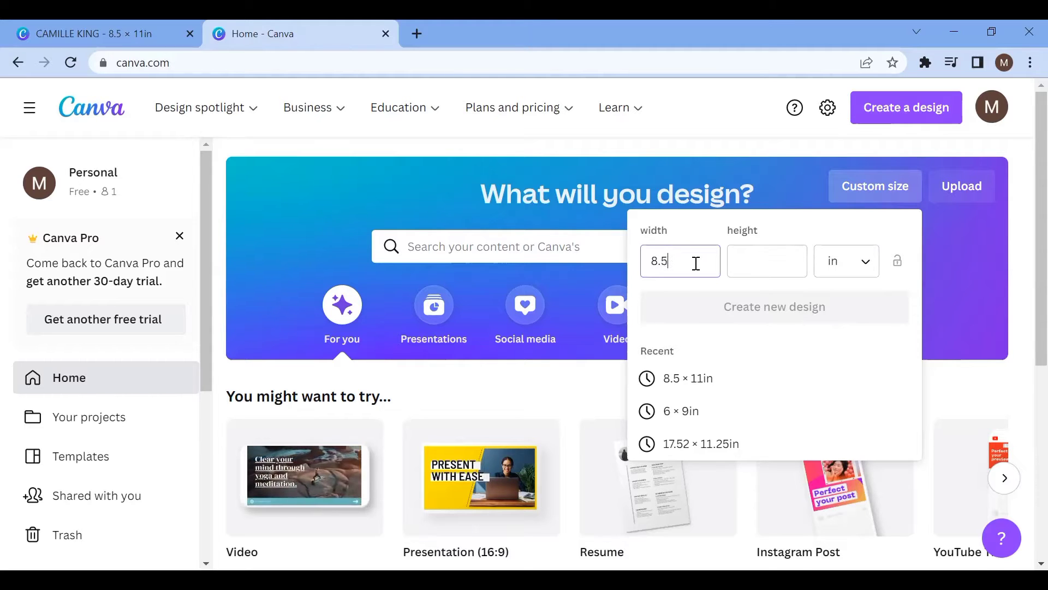
{"action": "left_click", "coordinate": [747, 268]}
{"action": "left_click", "coordinate": [747, 268]}
{"action": "type", "text": "11"}
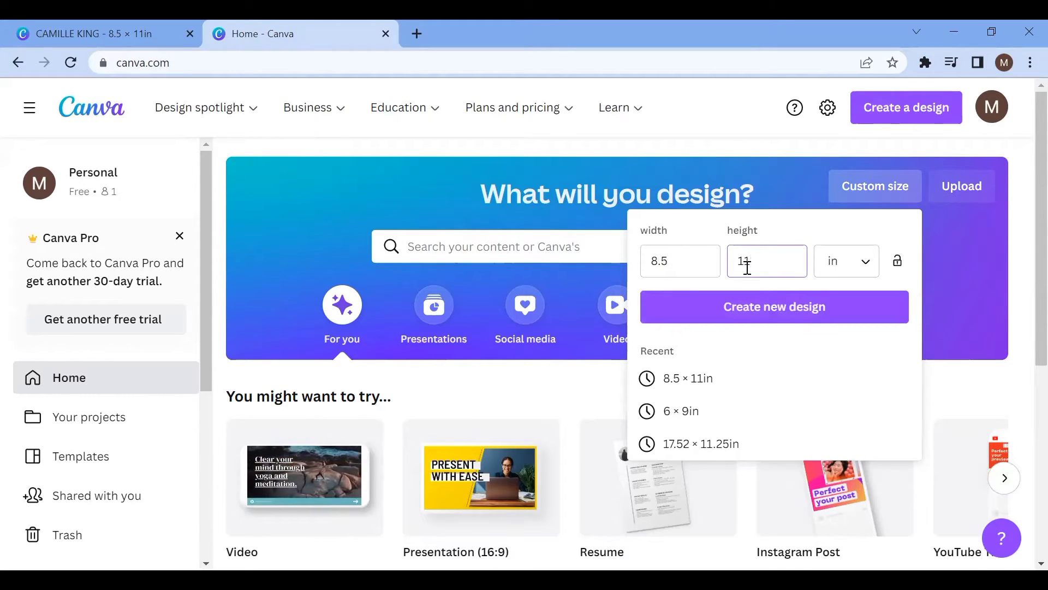
{"action": "left_click", "coordinate": [757, 308]}
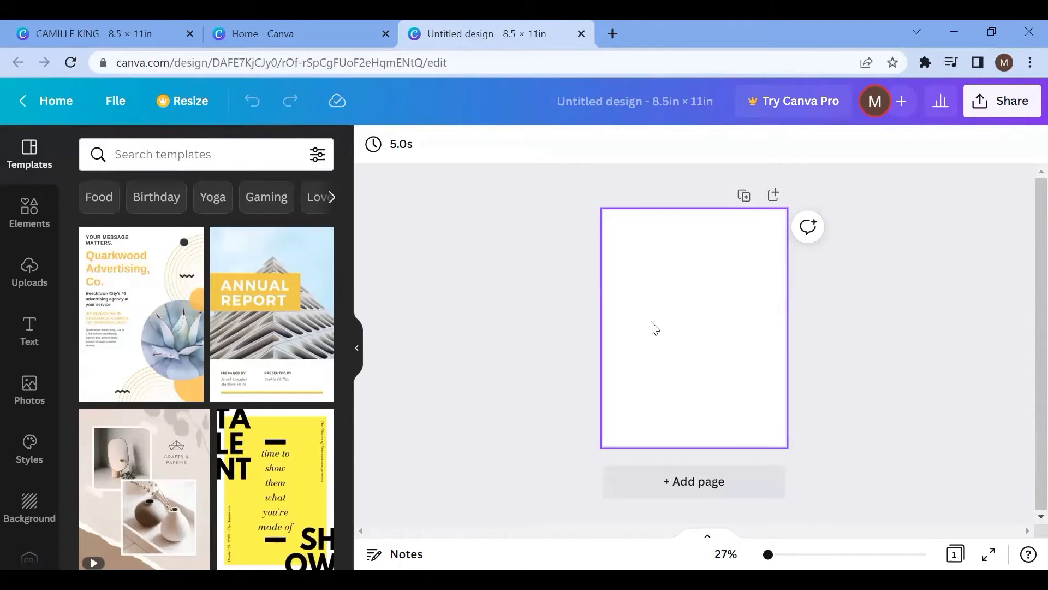
Step: Search the templates for 'book' and show the Book Covers results
{"action": "left_click", "coordinate": [296, 155]}
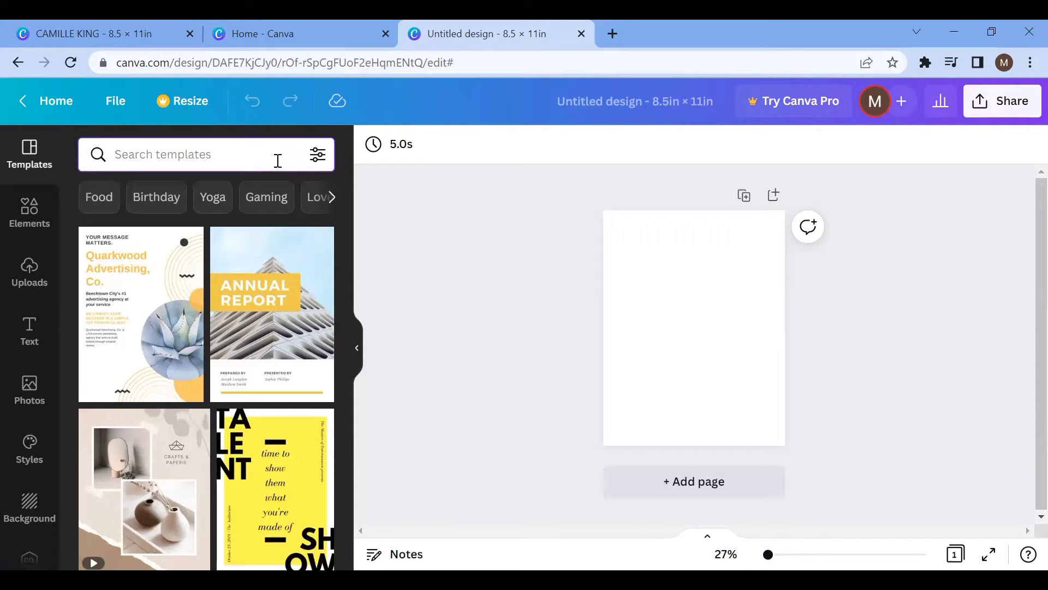
{"action": "type", "text": "book"}
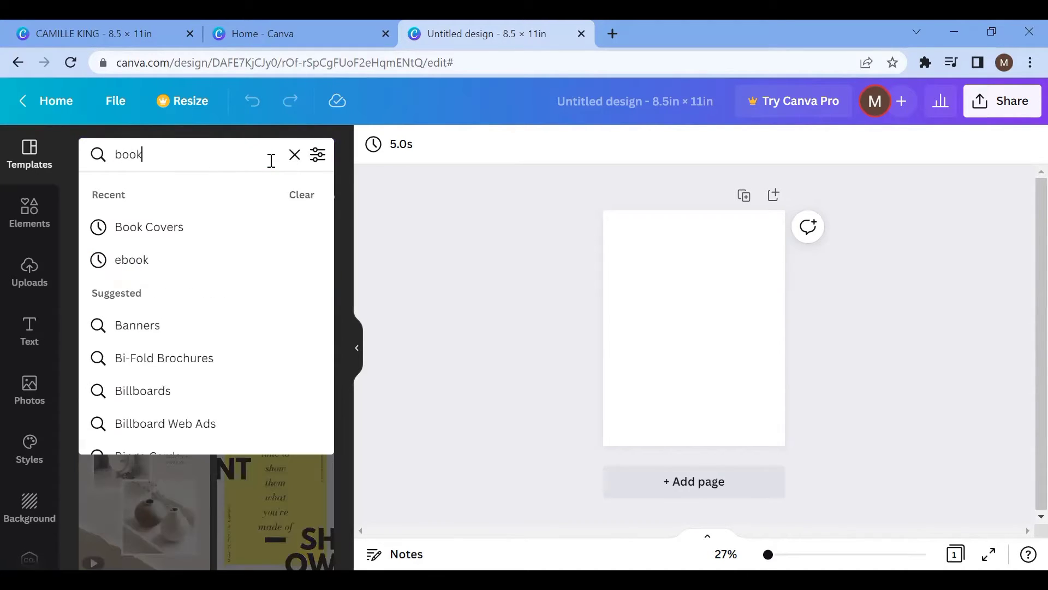
{"action": "left_click", "coordinate": [192, 241]}
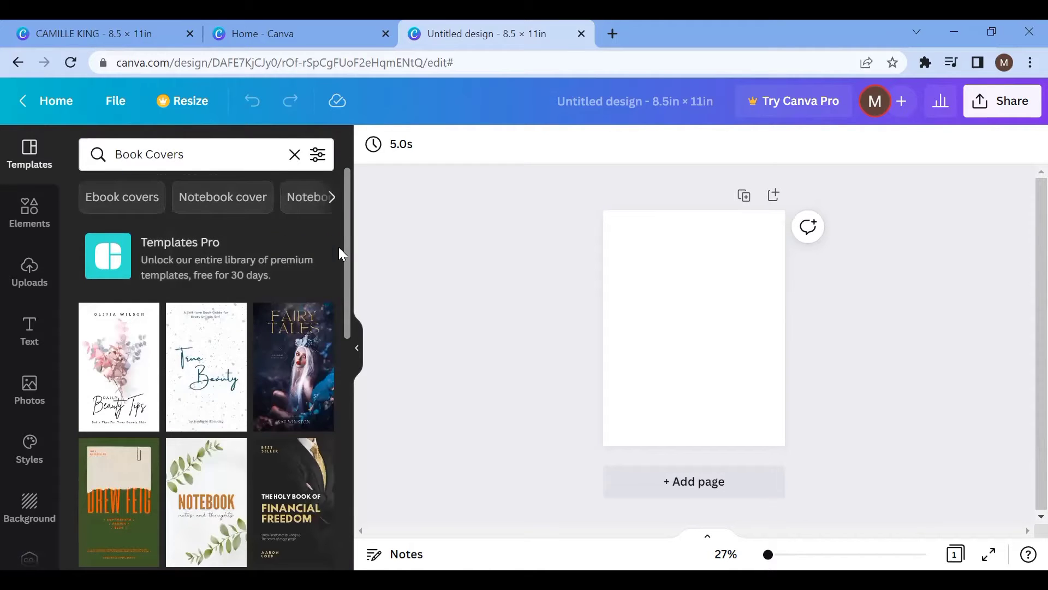
Step: Browse the Book Covers templates down to the yellow 'When I Look at You...' cover
{"action": "scroll", "coordinate": [338, 247], "scroll_direction": "down", "scroll_amount": 5}
{"action": "scroll", "coordinate": [352, 352], "scroll_direction": "down", "scroll_amount": 10}
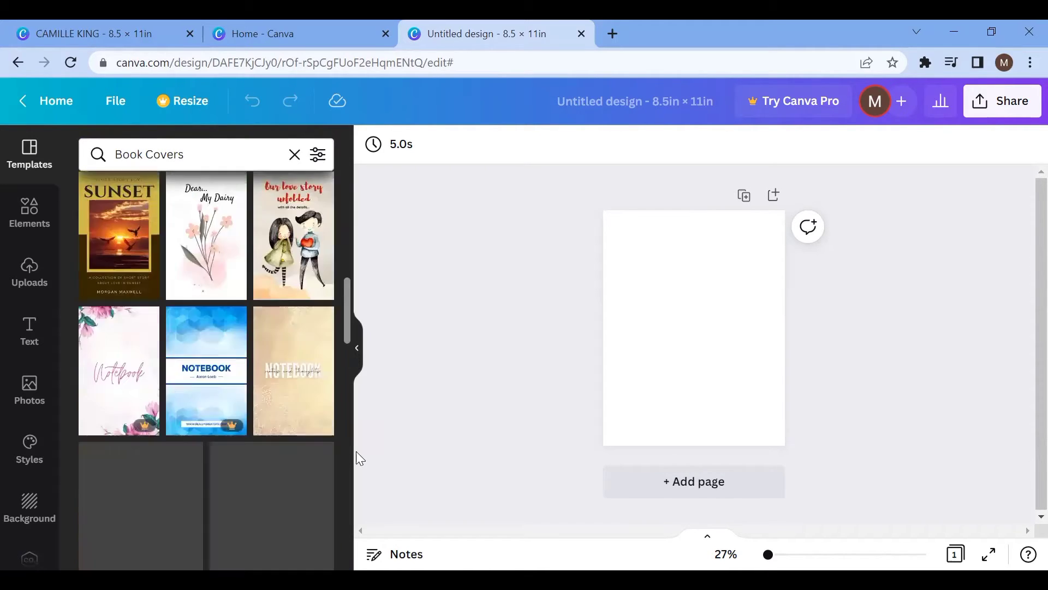
{"action": "scroll", "coordinate": [355, 485], "scroll_direction": "down", "scroll_amount": 5}
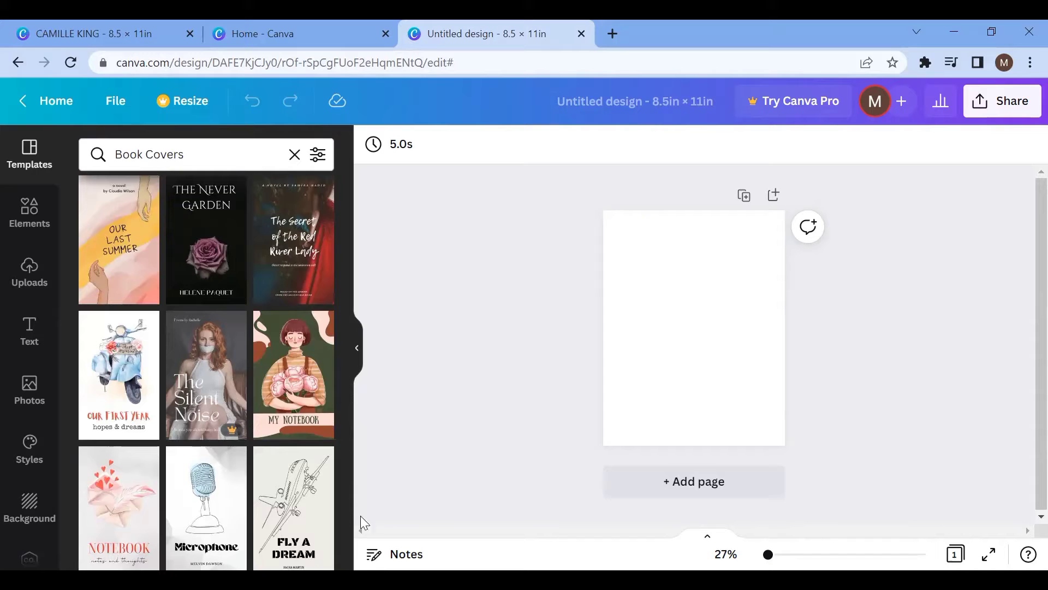
{"action": "left_click_drag", "start_coordinate": [350, 445], "coordinate": [337, 474]}
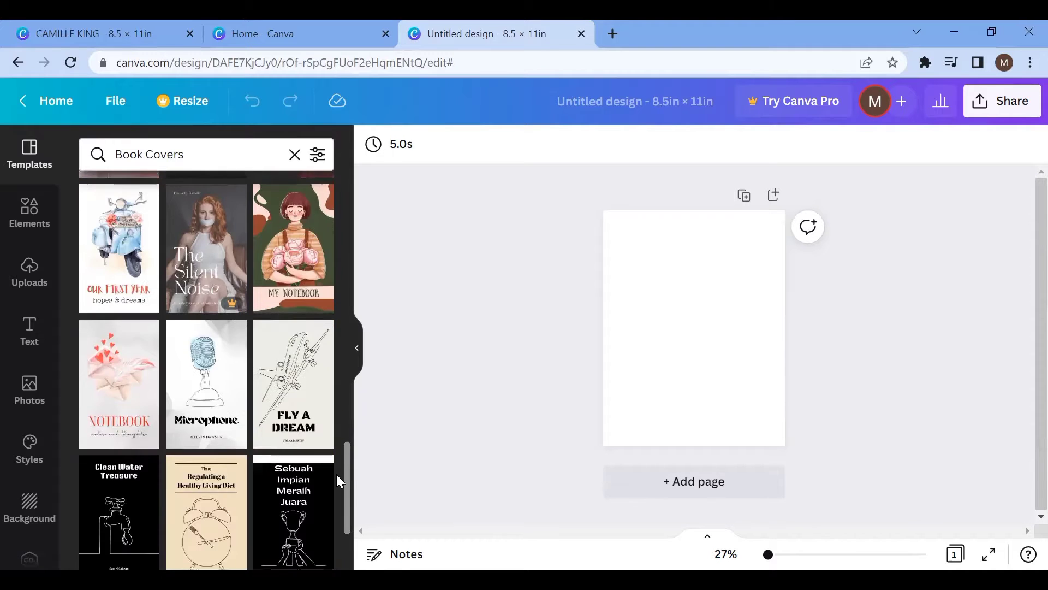
{"action": "scroll", "coordinate": [347, 509], "scroll_direction": "down", "scroll_amount": 8}
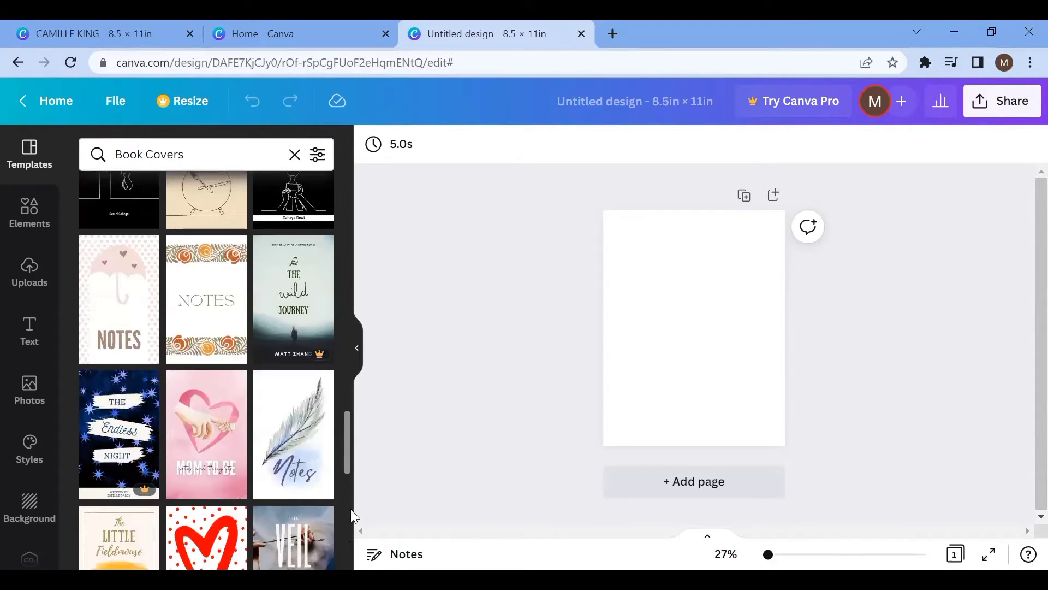
{"action": "left_click_drag", "start_coordinate": [345, 438], "coordinate": [339, 545]}
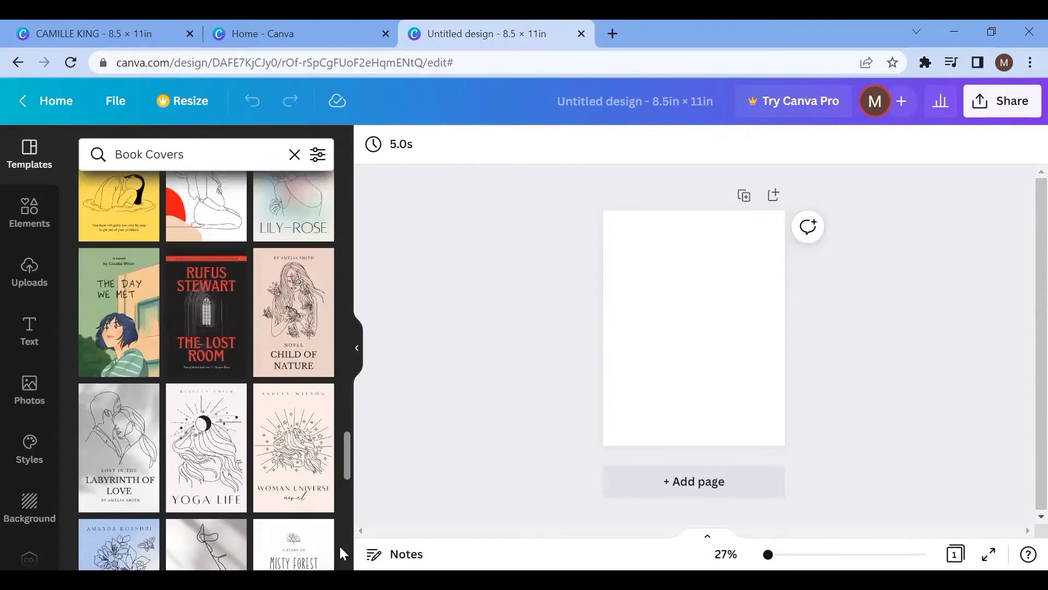
{"action": "scroll", "coordinate": [339, 545], "scroll_direction": "down", "scroll_amount": 6}
{"action": "scroll", "coordinate": [343, 538], "scroll_direction": "down", "scroll_amount": 7}
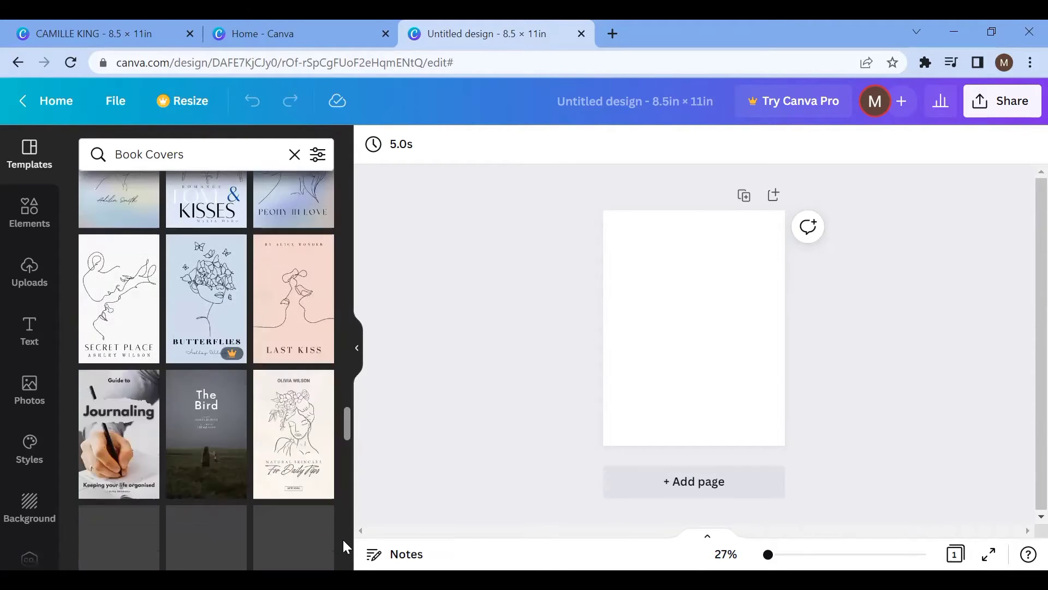
{"action": "scroll", "coordinate": [343, 539], "scroll_direction": "down", "scroll_amount": 7}
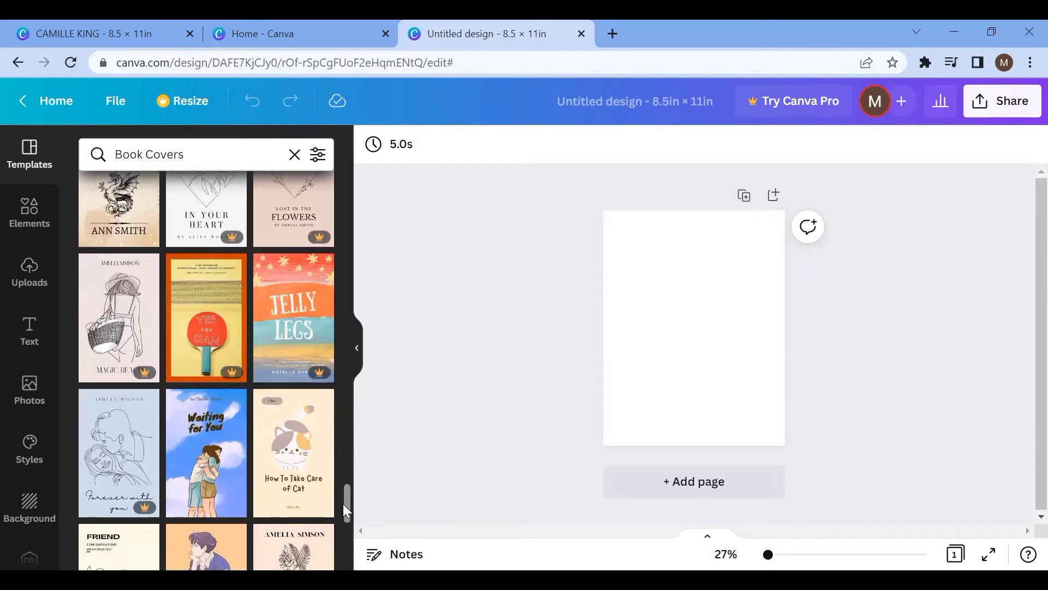
{"action": "scroll", "coordinate": [348, 518], "scroll_direction": "down", "scroll_amount": 8}
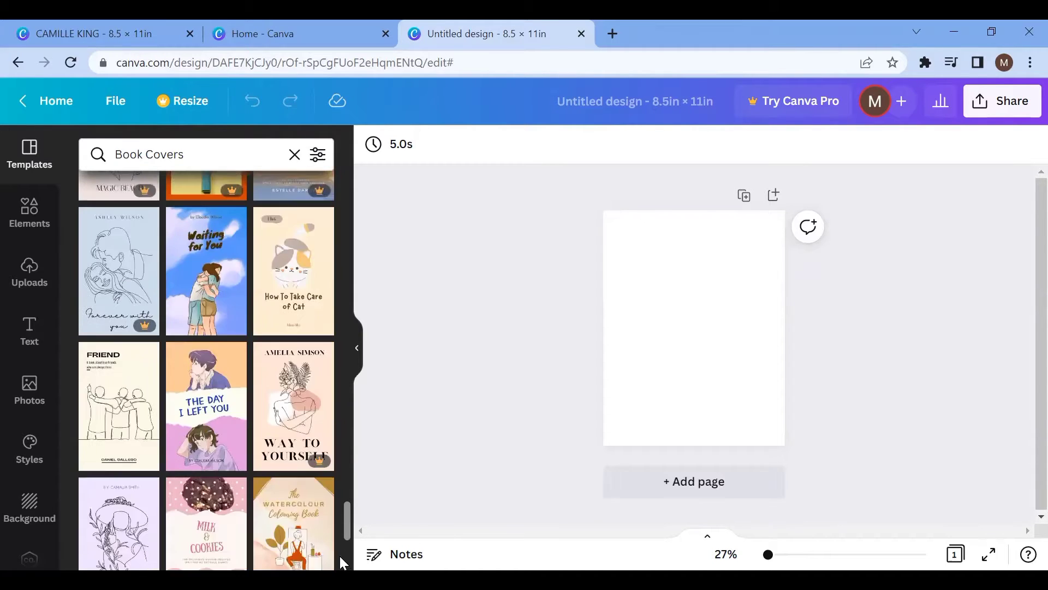
{"action": "scroll", "coordinate": [229, 478], "scroll_direction": "down", "scroll_amount": 8}
Step: Apply the yellow template, remove the couple illustration and Reader's Choice line, and retitle it HEARTBREAK
{"action": "left_click", "coordinate": [228, 479]}
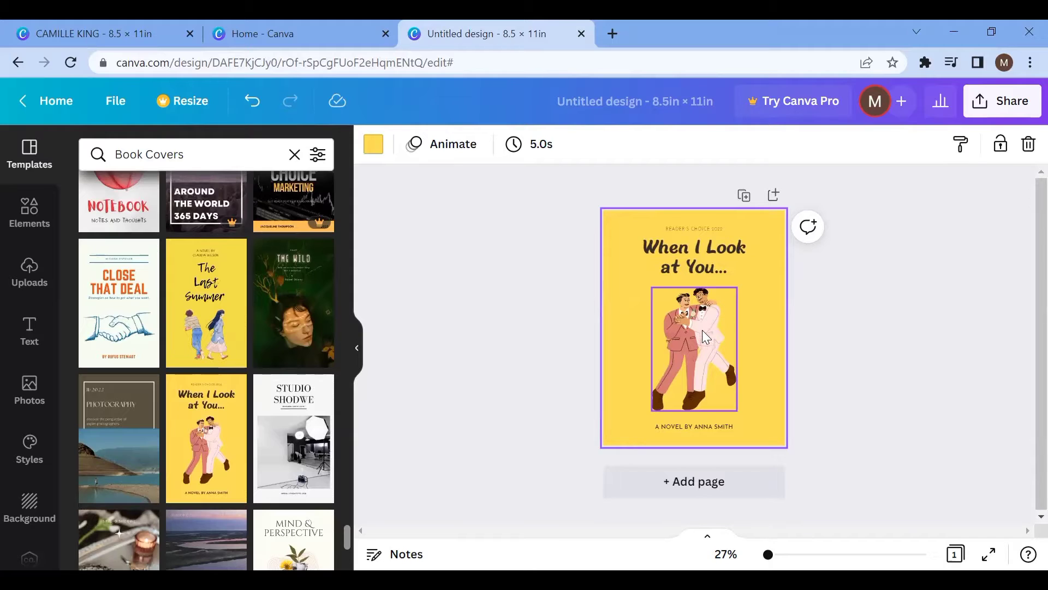
{"action": "left_click_drag", "start_coordinate": [702, 330], "coordinate": [918, 339]}
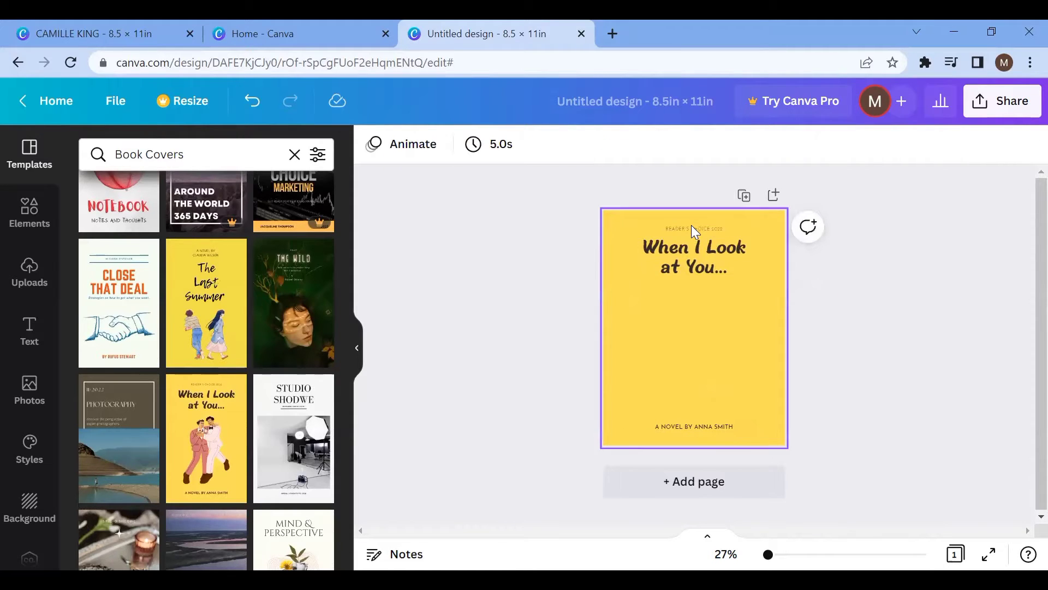
{"action": "left_click", "coordinate": [777, 222]}
{"action": "left_click_drag", "start_coordinate": [776, 223], "coordinate": [972, 199]}
{"action": "double_click", "coordinate": [701, 257]}
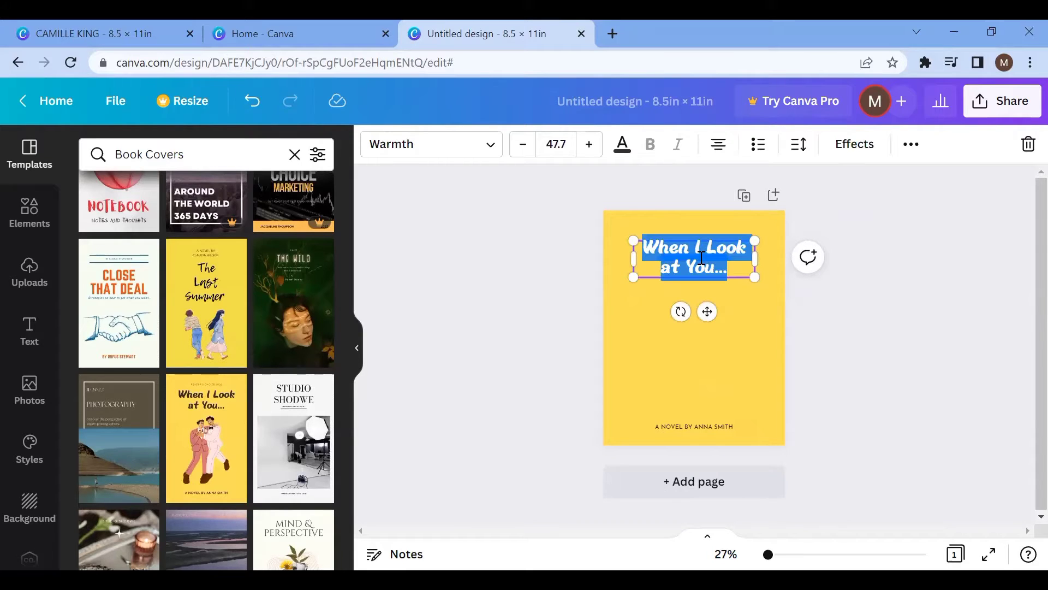
{"action": "type", "text": "HEART"}
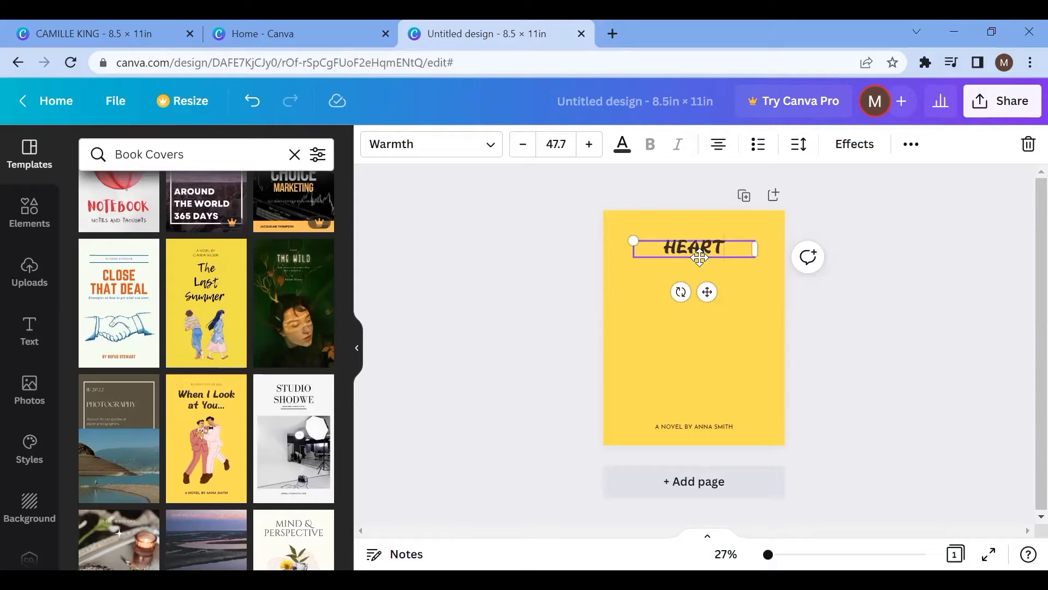
{"action": "type", "text": "BR"}
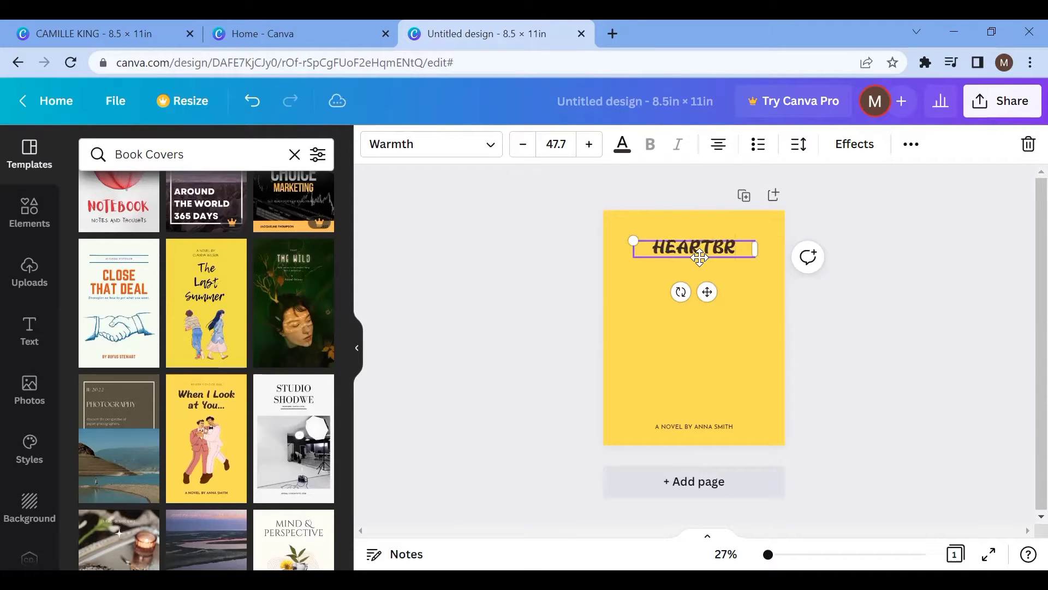
{"action": "type", "text": "EAK"}
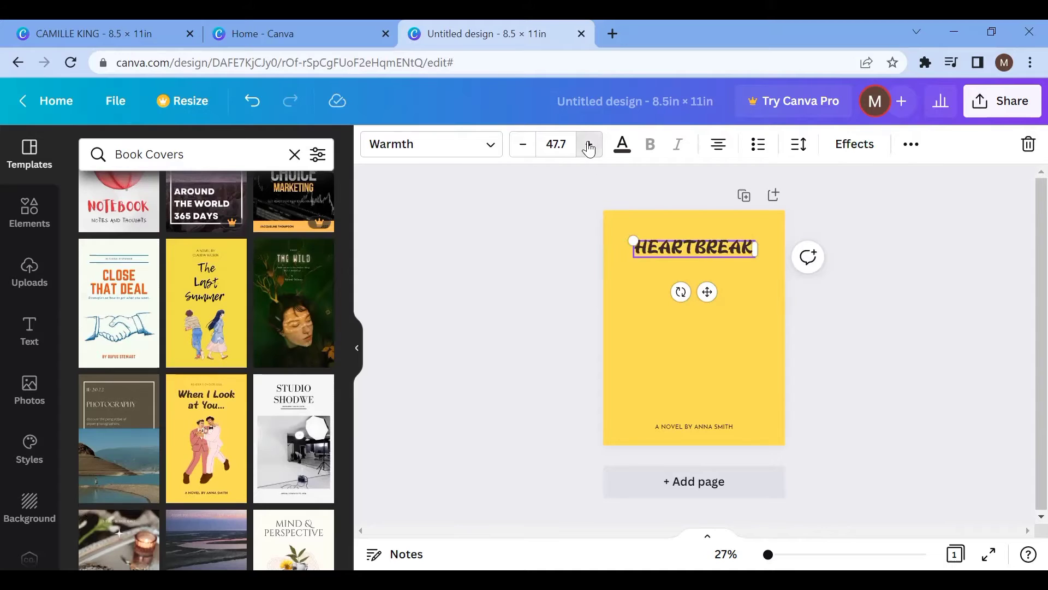
Step: Increase the title's font size until it wraps into HEART above BREAK
{"action": "left_click", "coordinate": [589, 144]}
{"action": "left_click", "coordinate": [588, 145]}
{"action": "left_click", "coordinate": [588, 145]}
{"action": "left_click", "coordinate": [588, 145]}
{"action": "left_click", "coordinate": [589, 145]}
{"action": "left_click", "coordinate": [589, 145]}
{"action": "left_click", "coordinate": [589, 145]}
{"action": "left_click", "coordinate": [588, 145]}
{"action": "left_click", "coordinate": [588, 147]}
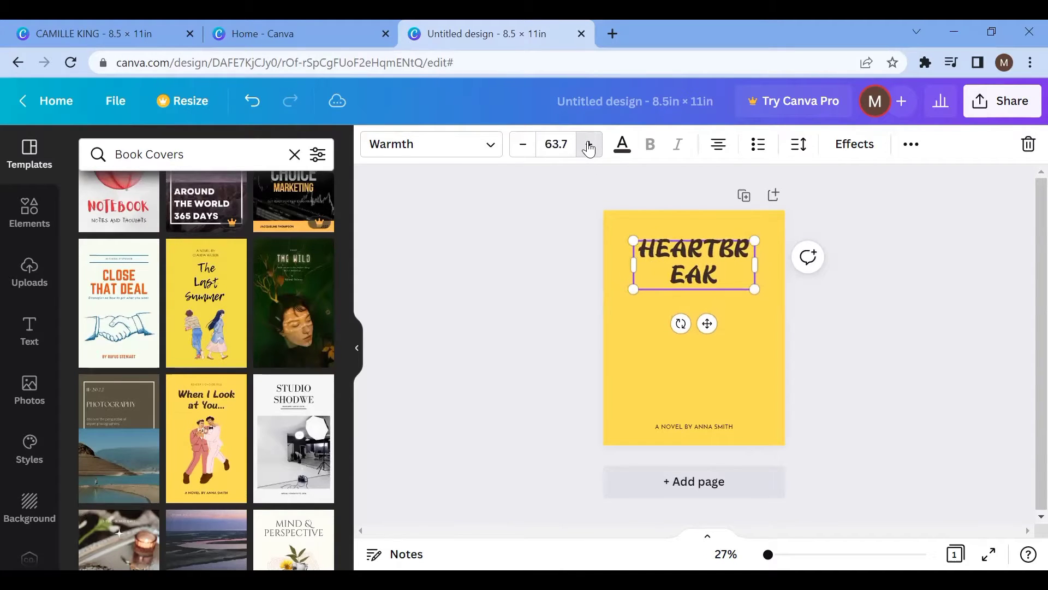
{"action": "left_click", "coordinate": [589, 147]}
{"action": "left_click", "coordinate": [589, 147]}
{"action": "left_click", "coordinate": [588, 147]}
{"action": "left_click", "coordinate": [589, 146]}
{"action": "left_click", "coordinate": [588, 146]}
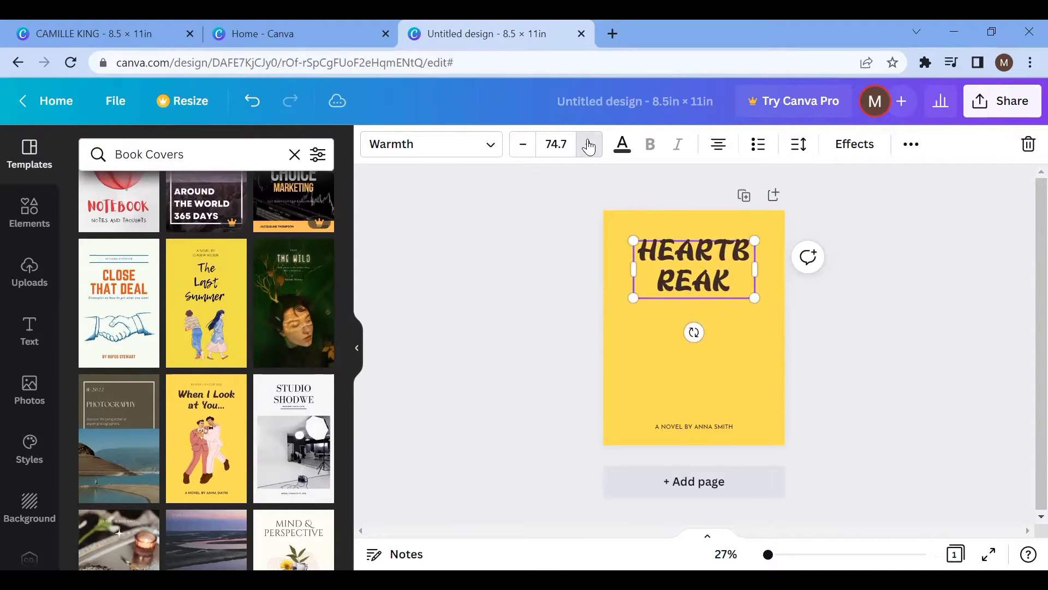
{"action": "left_click", "coordinate": [589, 145]}
{"action": "left_click", "coordinate": [590, 145]}
{"action": "left_click", "coordinate": [592, 145]}
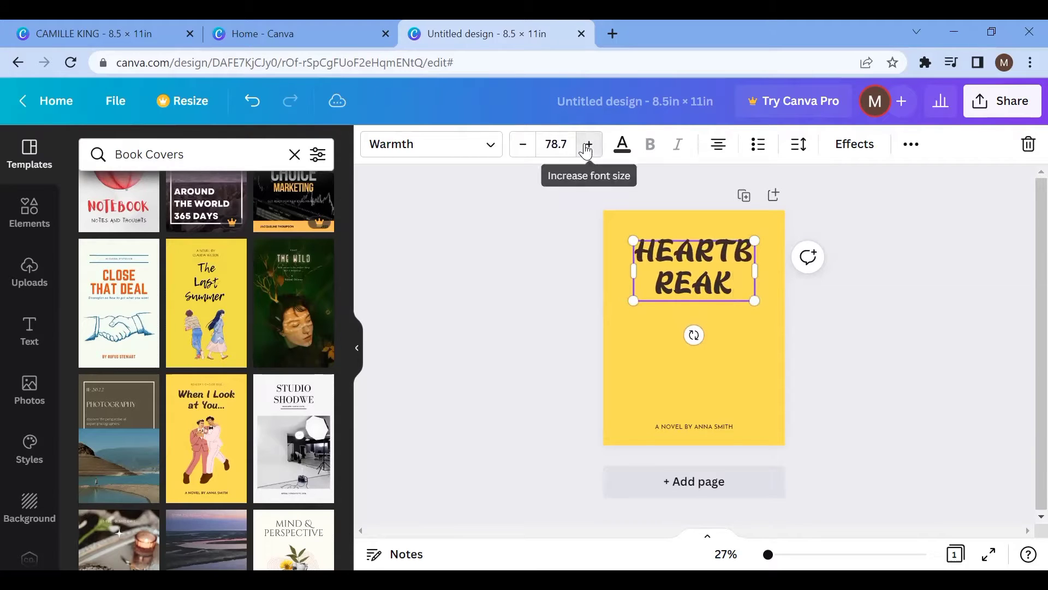
{"action": "left_click", "coordinate": [589, 146]}
{"action": "left_click", "coordinate": [590, 146]}
{"action": "left_click", "coordinate": [589, 147]}
{"action": "left_click", "coordinate": [589, 146]}
{"action": "left_click", "coordinate": [587, 149]}
{"action": "left_click", "coordinate": [587, 150]}
{"action": "left_click", "coordinate": [586, 150]}
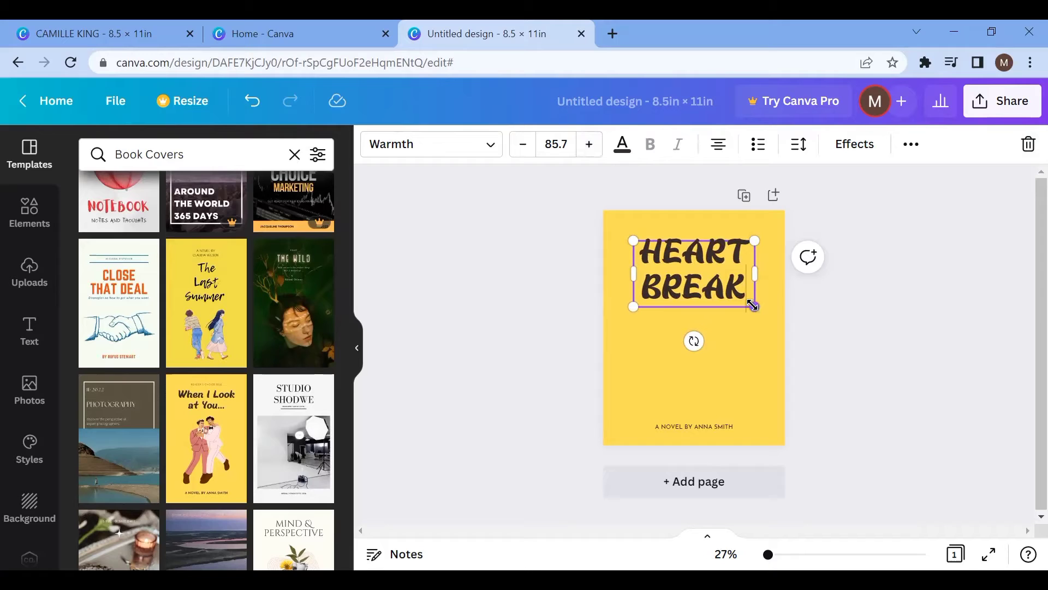
Step: Scale the title up to about 101 and nudge it slightly higher on the page
{"action": "left_click_drag", "start_coordinate": [753, 307], "coordinate": [772, 329]}
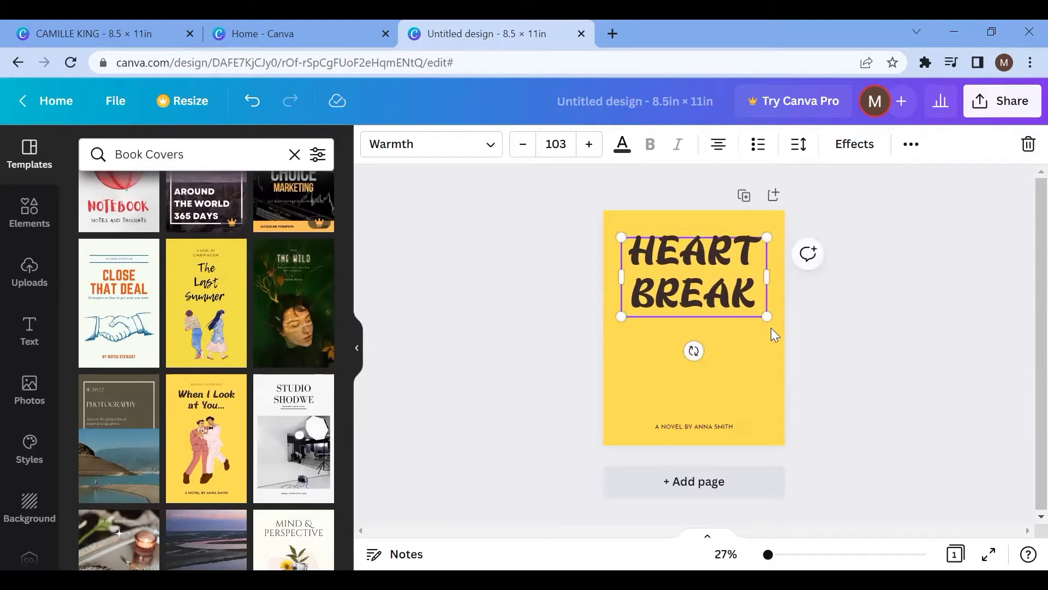
{"action": "left_click", "coordinate": [869, 295]}
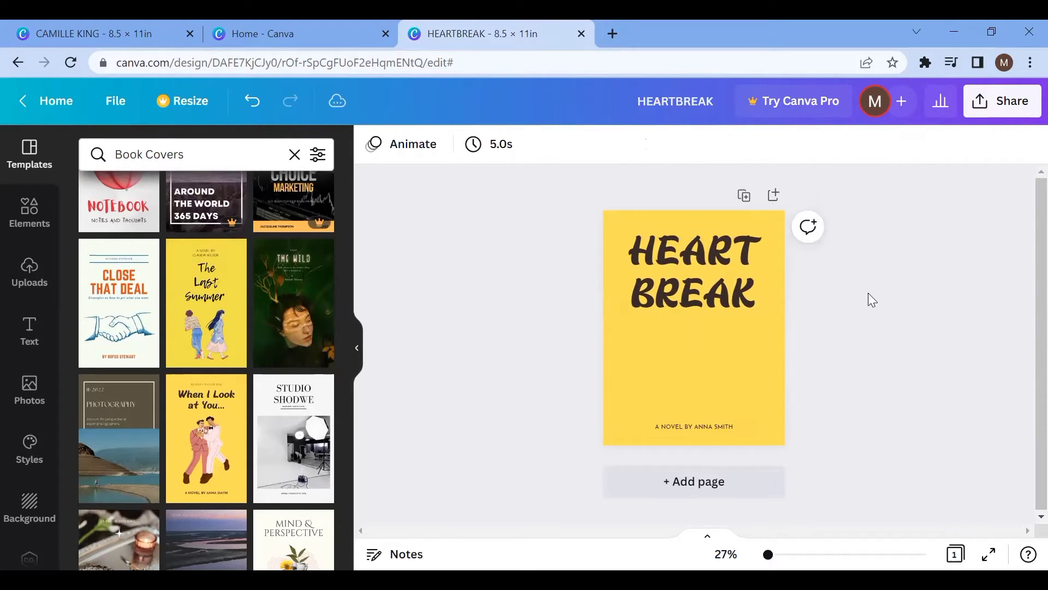
{"action": "left_click", "coordinate": [729, 293]}
{"action": "left_click_drag", "start_coordinate": [728, 293], "coordinate": [724, 281]}
{"action": "left_click_drag", "start_coordinate": [650, 279], "coordinate": [721, 285]}
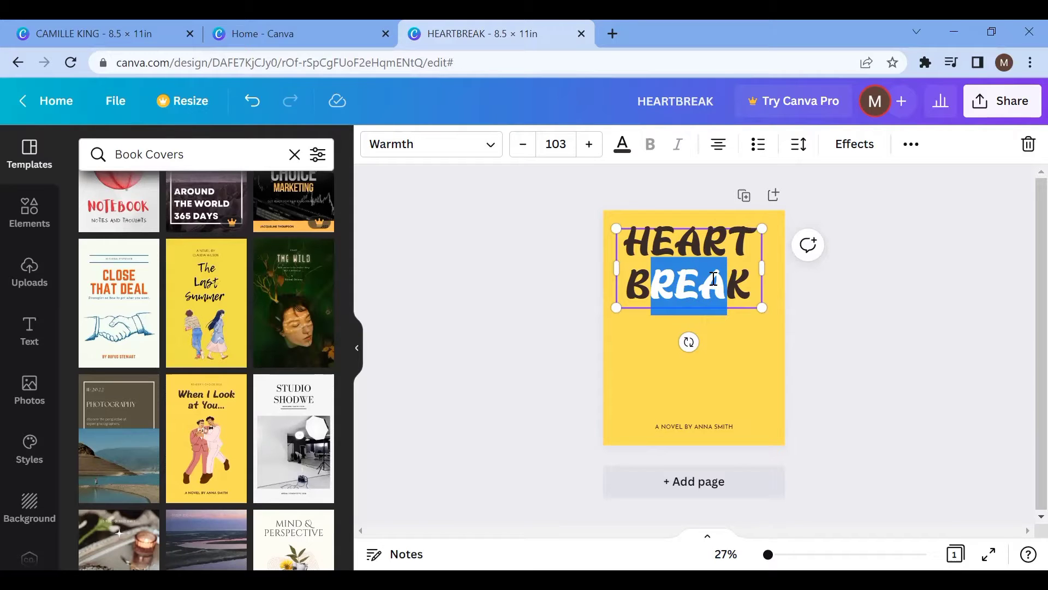
Step: Select the letters REA in BREAK within the title
{"action": "left_click", "coordinate": [726, 363]}
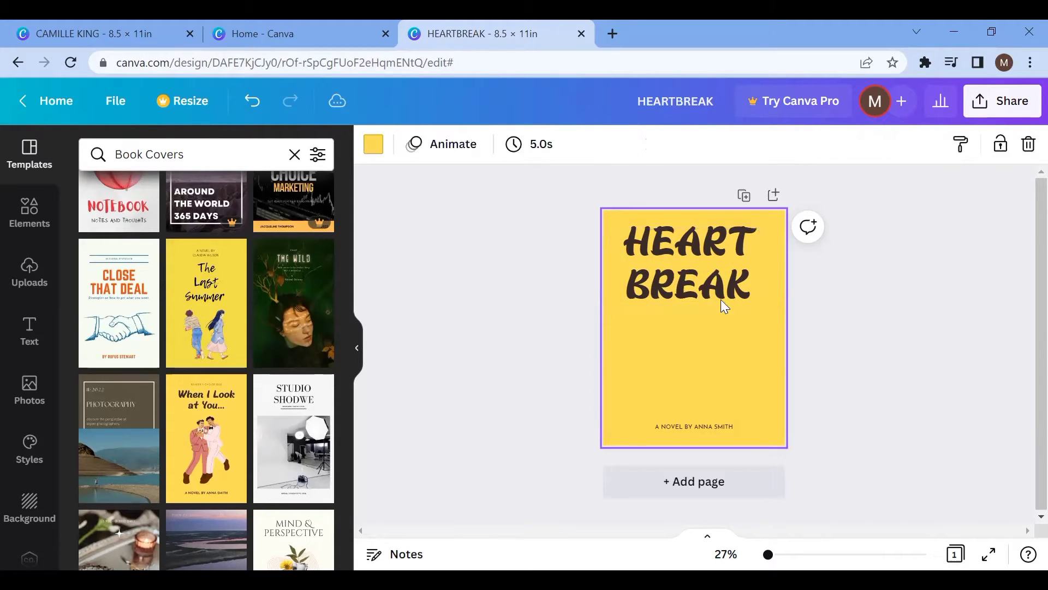
{"action": "left_click", "coordinate": [725, 293]}
{"action": "left_click", "coordinate": [725, 292]}
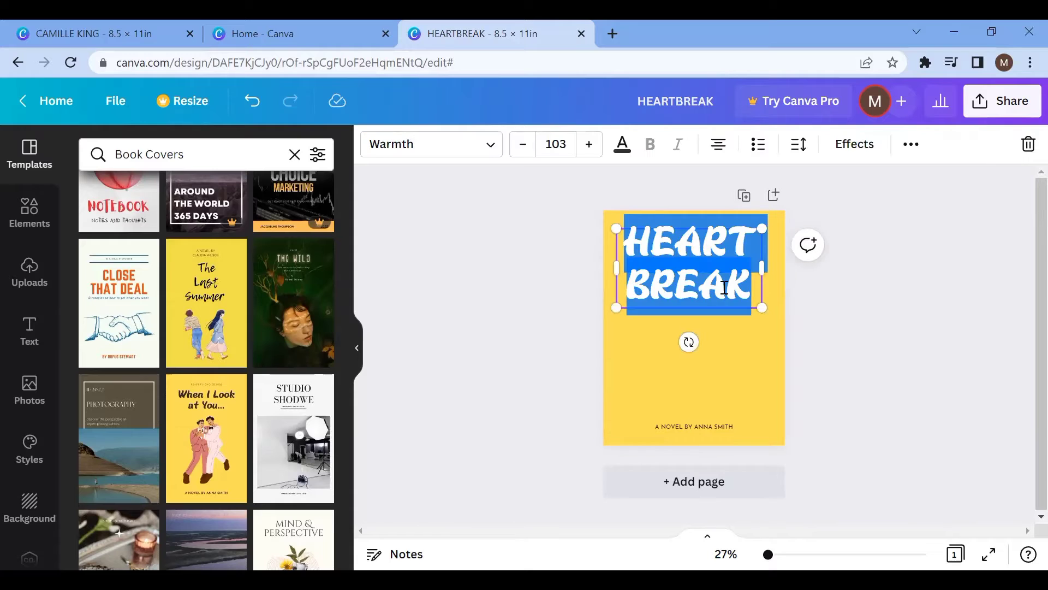
{"action": "left_click", "coordinate": [725, 288]}
{"action": "key", "text": "shift+Left"}
{"action": "key", "text": "shift+Left"}
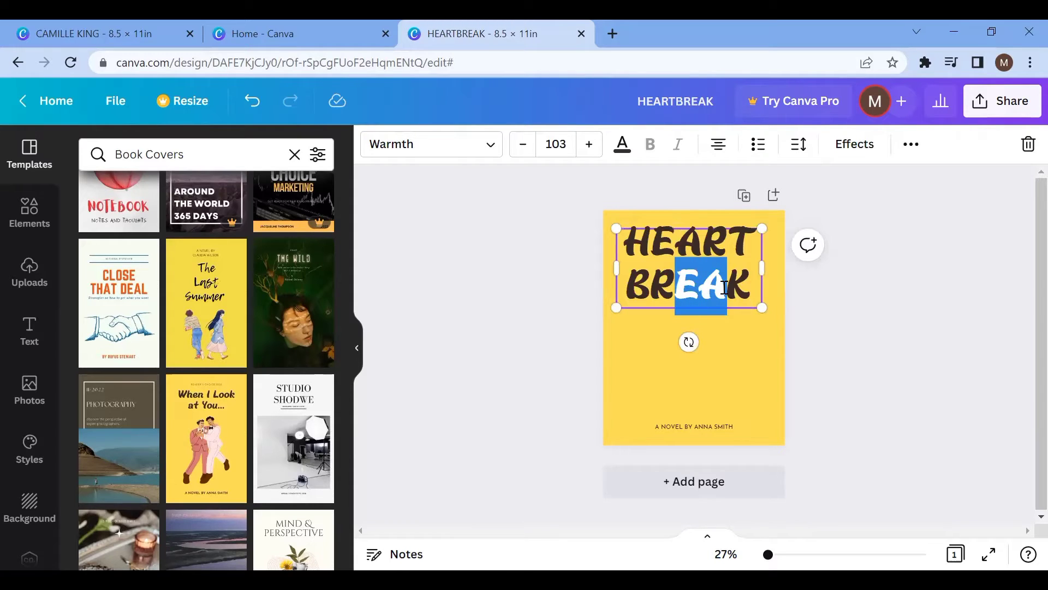
{"action": "key", "text": "shift+Left"}
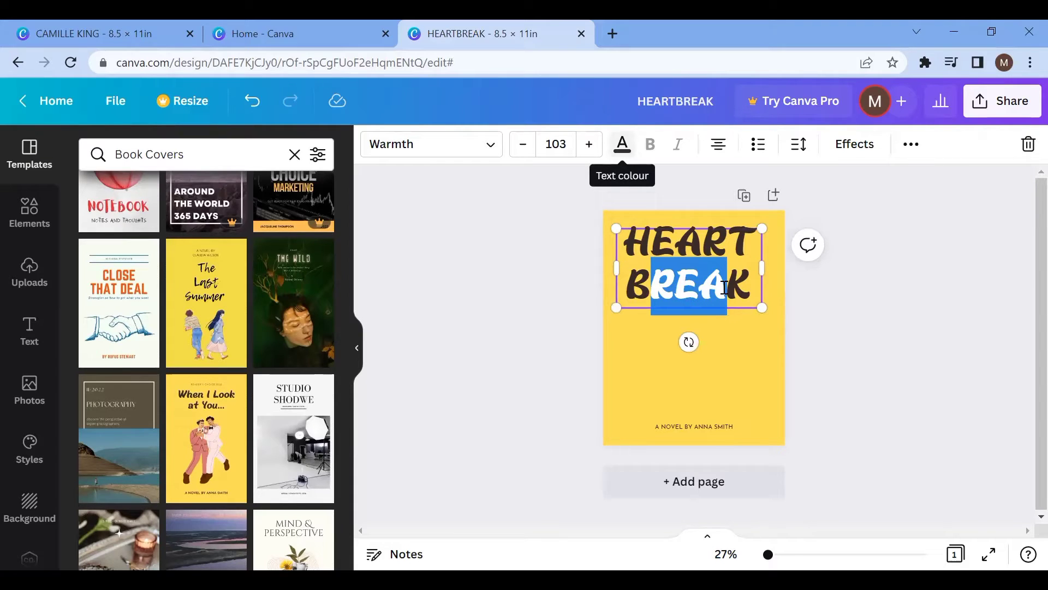
Step: Colour REA with the red swatch from Default Colours
{"action": "left_click", "coordinate": [622, 143]}
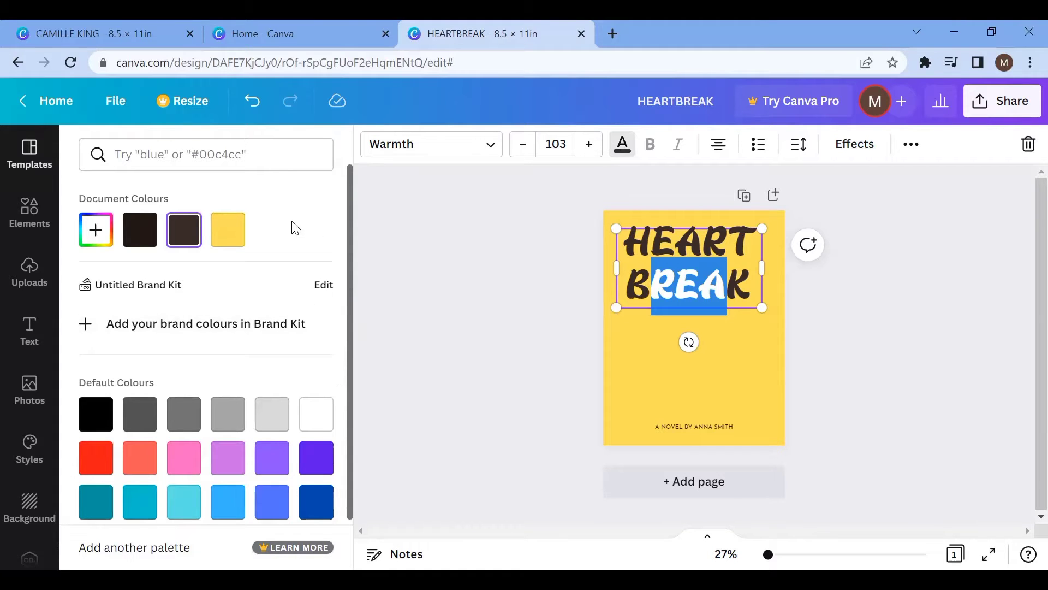
{"action": "scroll", "coordinate": [350, 243], "scroll_direction": "down", "scroll_amount": 2}
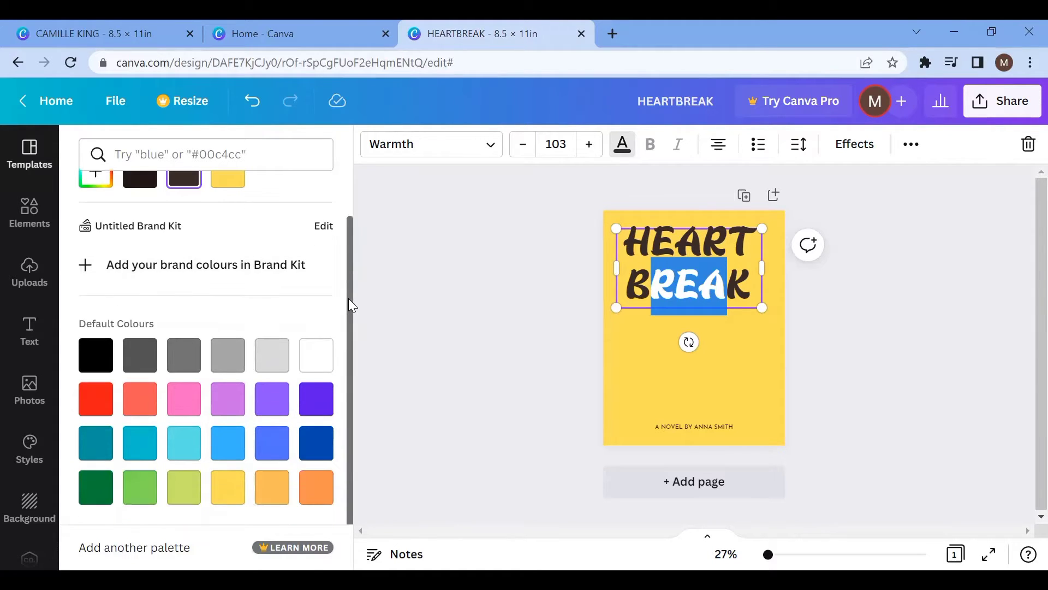
{"action": "scroll", "coordinate": [350, 243], "scroll_direction": "up", "scroll_amount": 2}
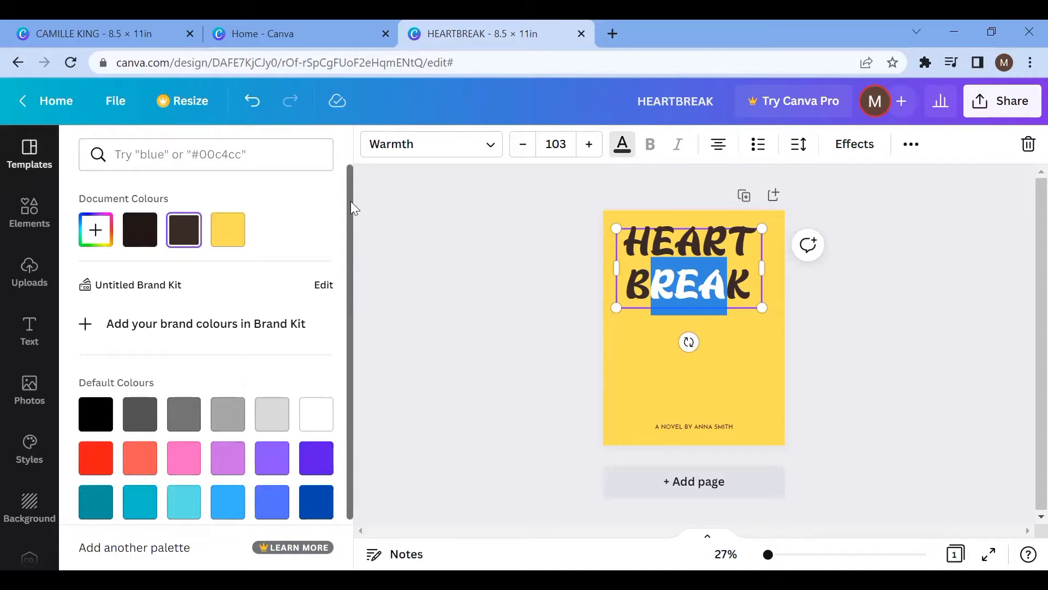
{"action": "left_click", "coordinate": [264, 163]}
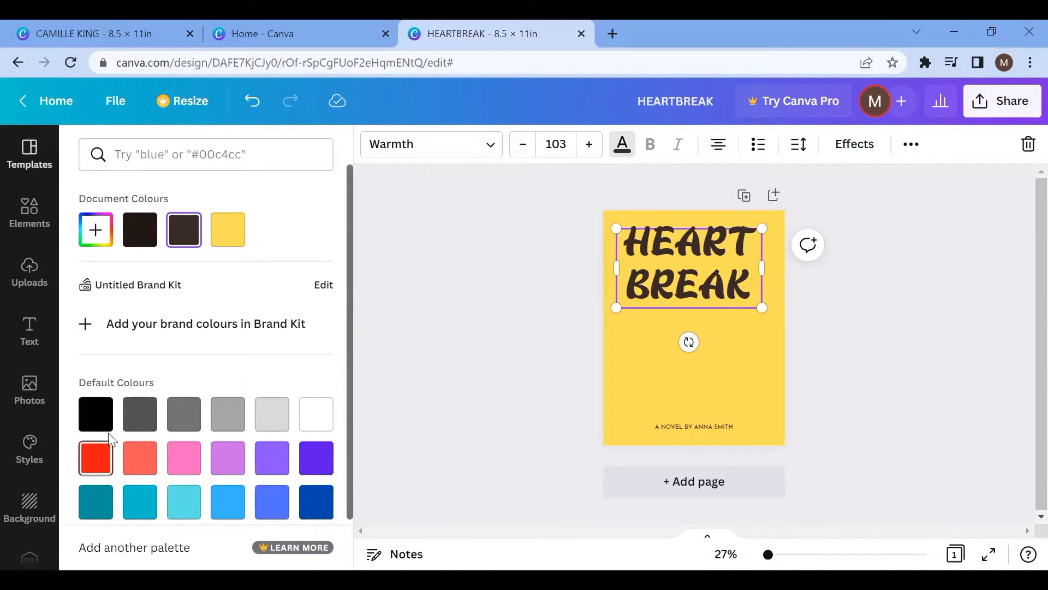
{"action": "left_click_drag", "start_coordinate": [723, 286], "coordinate": [659, 287]}
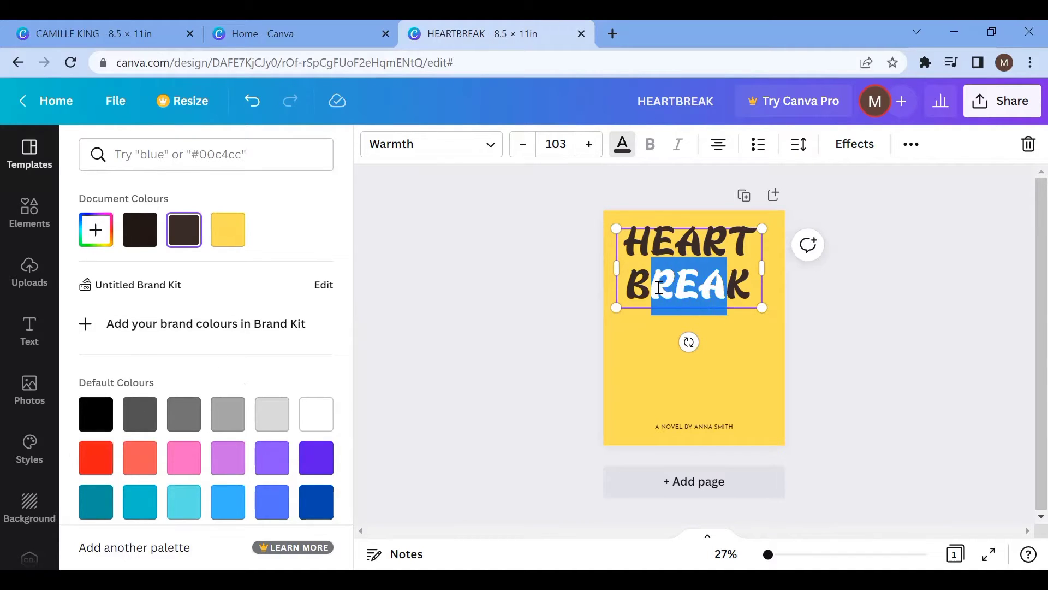
{"action": "left_click", "coordinate": [92, 471]}
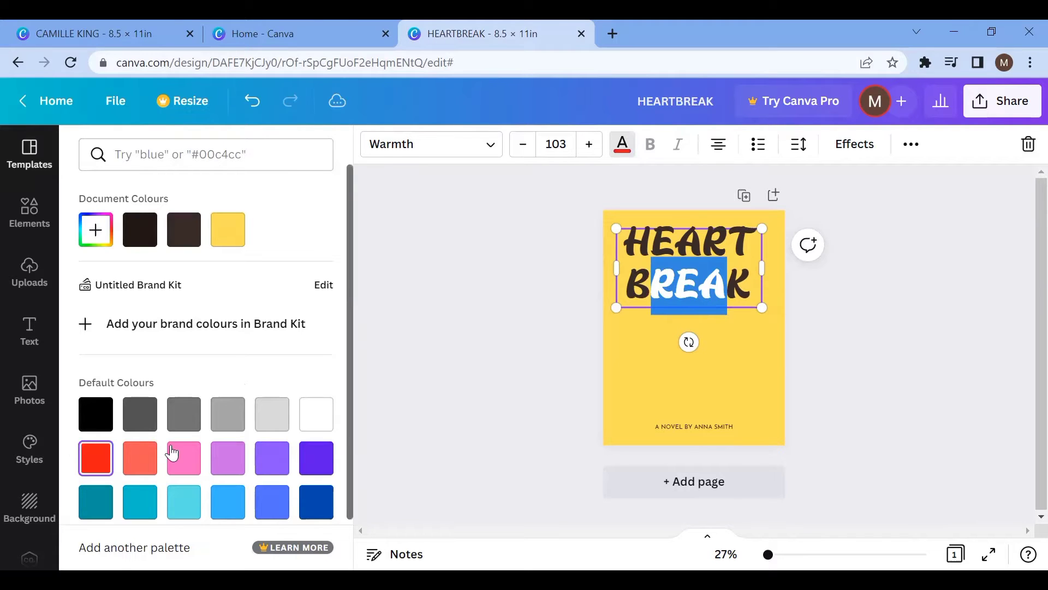
{"action": "left_click", "coordinate": [643, 391]}
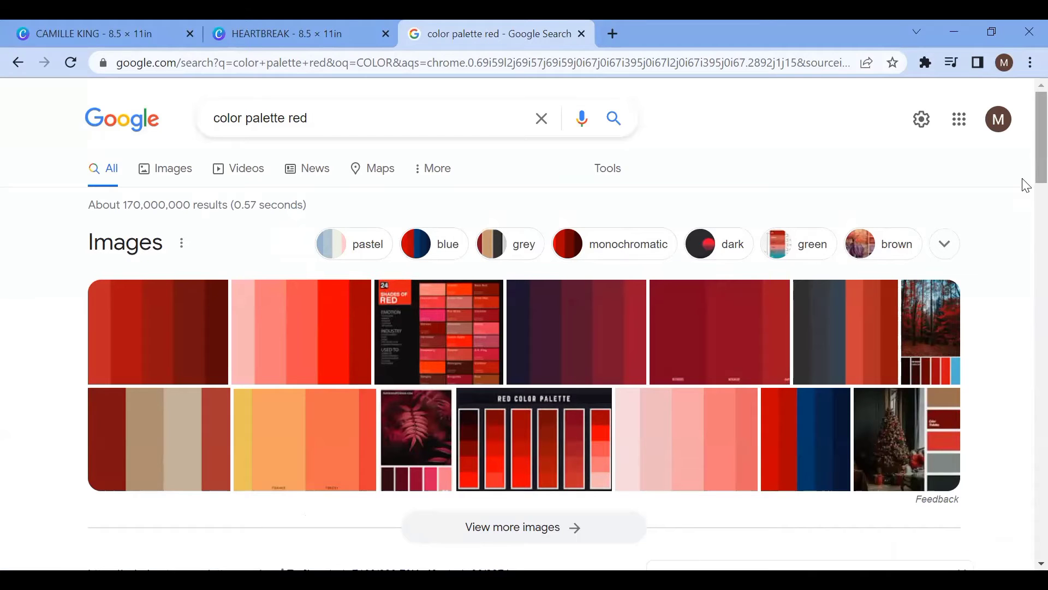
Step: Open the 'Red Color Palettes - Color Hunt' result
{"action": "scroll", "coordinate": [1026, 230], "scroll_direction": "down", "scroll_amount": 10}
{"action": "scroll", "coordinate": [475, 276], "scroll_direction": "up", "scroll_amount": 4}
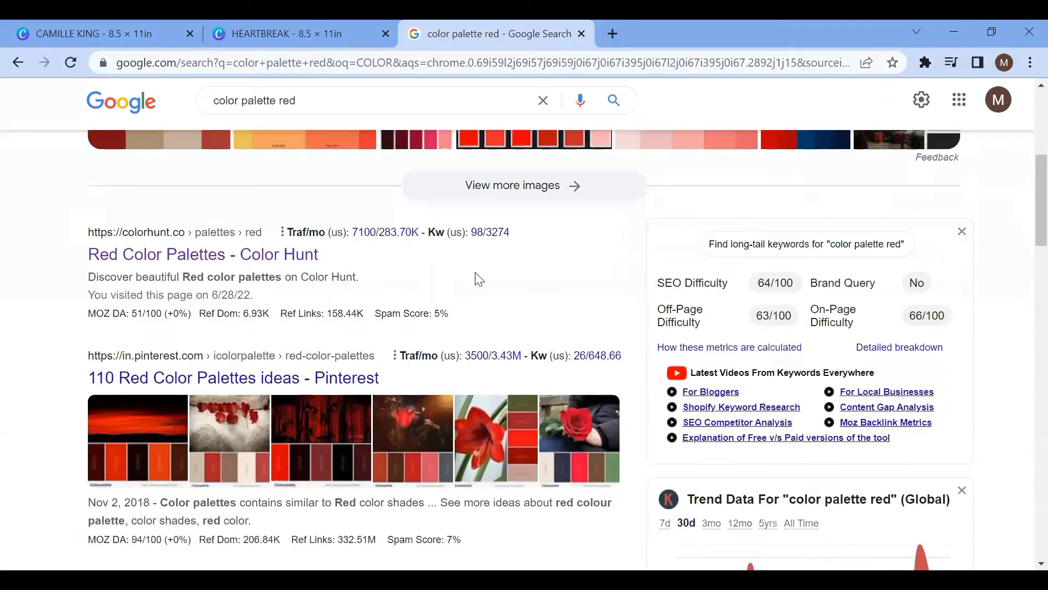
{"action": "left_click", "coordinate": [193, 260]}
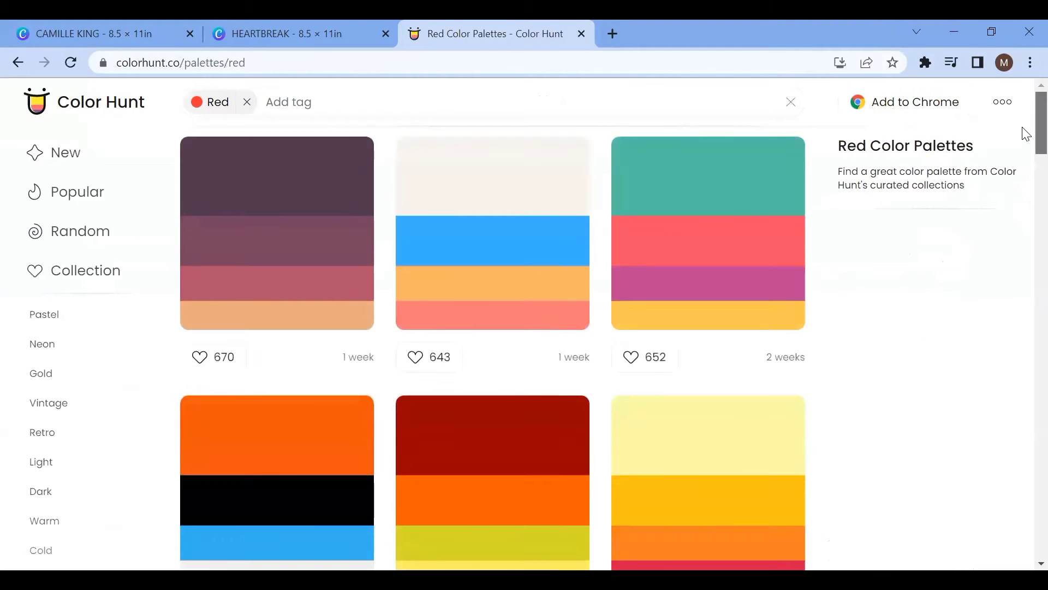
Step: Copy the hex code #B22727 from a Color Hunt palette and return to the HEARTBREAK tab
{"action": "scroll", "coordinate": [1025, 150], "scroll_direction": "down", "scroll_amount": 5}
{"action": "scroll", "coordinate": [1026, 148], "scroll_direction": "up", "scroll_amount": 3}
{"action": "scroll", "coordinate": [1025, 147], "scroll_direction": "up", "scroll_amount": 2}
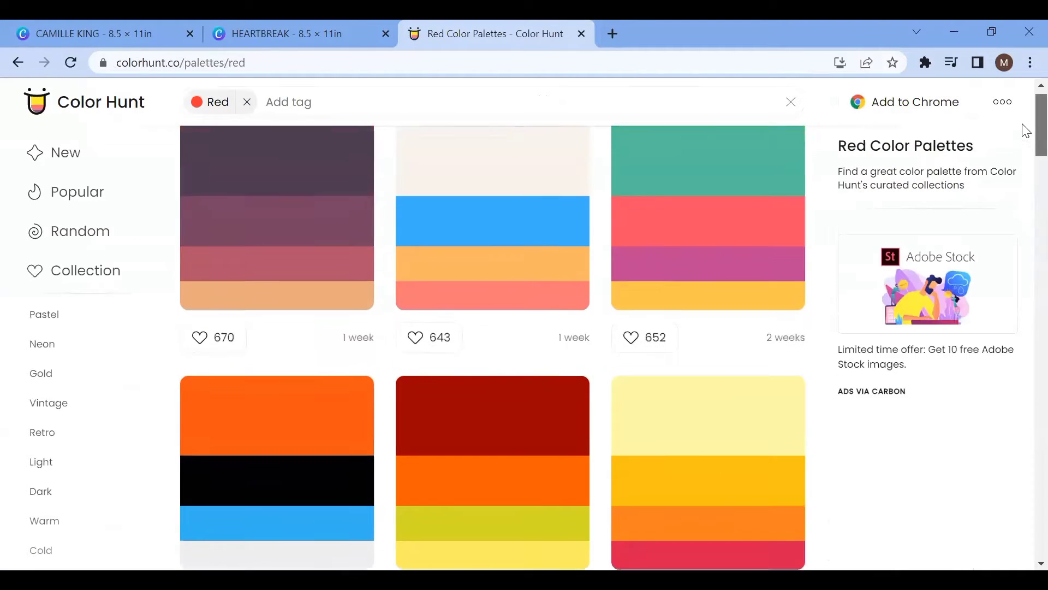
{"action": "scroll", "coordinate": [1024, 164], "scroll_direction": "down", "scroll_amount": 10}
{"action": "scroll", "coordinate": [1025, 243], "scroll_direction": "down", "scroll_amount": 5}
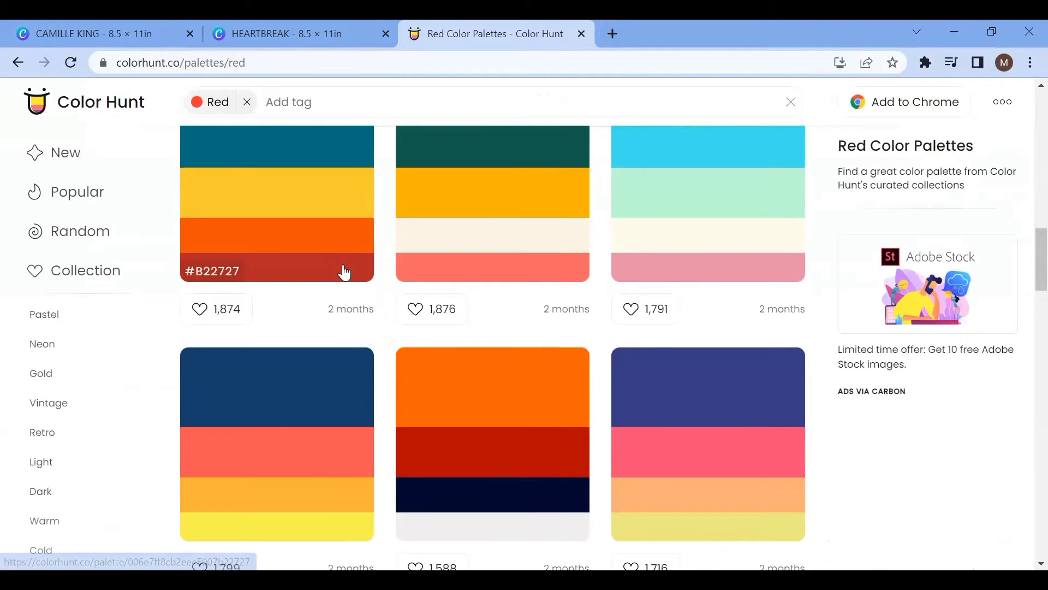
{"action": "right_click", "coordinate": [213, 270]}
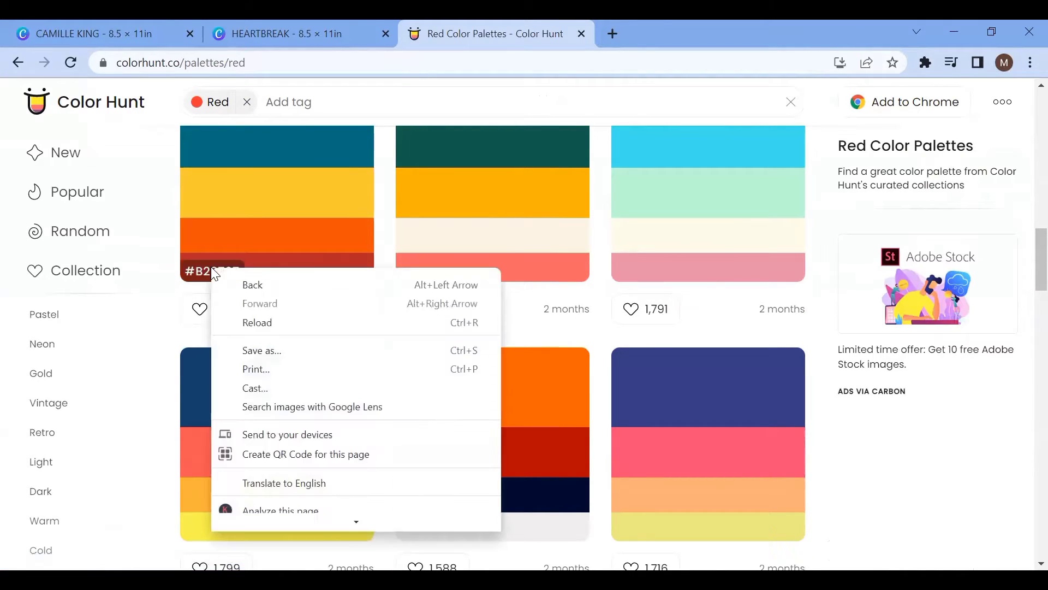
{"action": "left_click", "coordinate": [253, 243]}
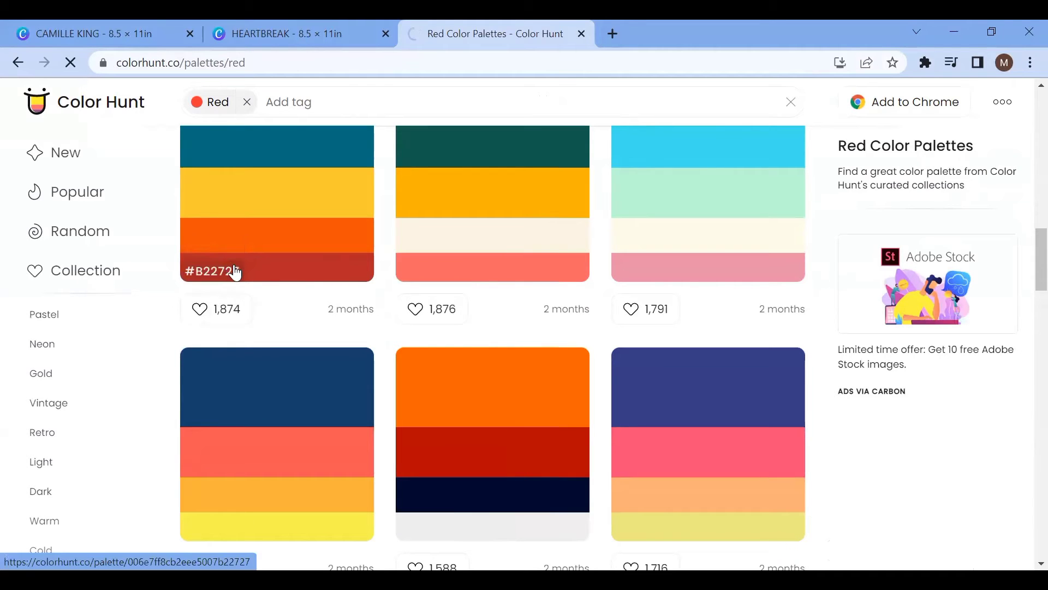
{"action": "left_click_drag", "start_coordinate": [241, 273], "coordinate": [195, 277]}
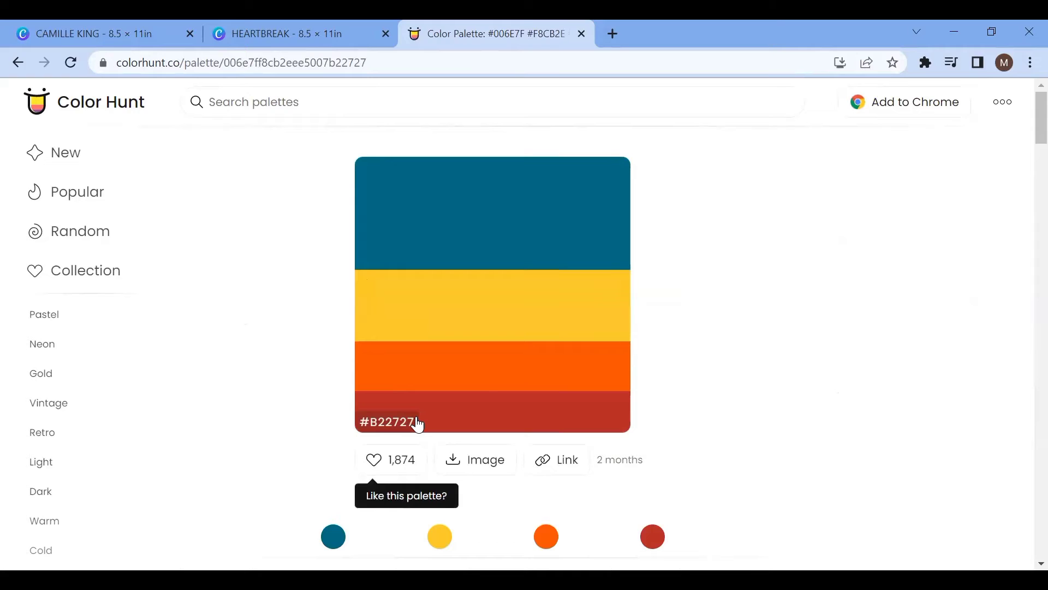
{"action": "left_click_drag", "start_coordinate": [419, 425], "coordinate": [365, 428]}
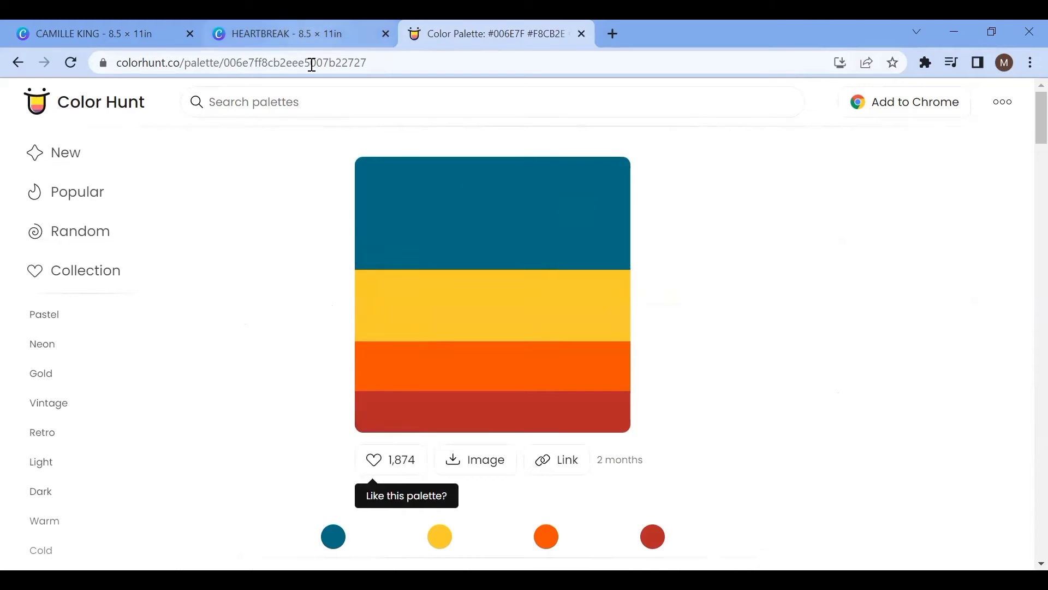
{"action": "left_click", "coordinate": [308, 35]}
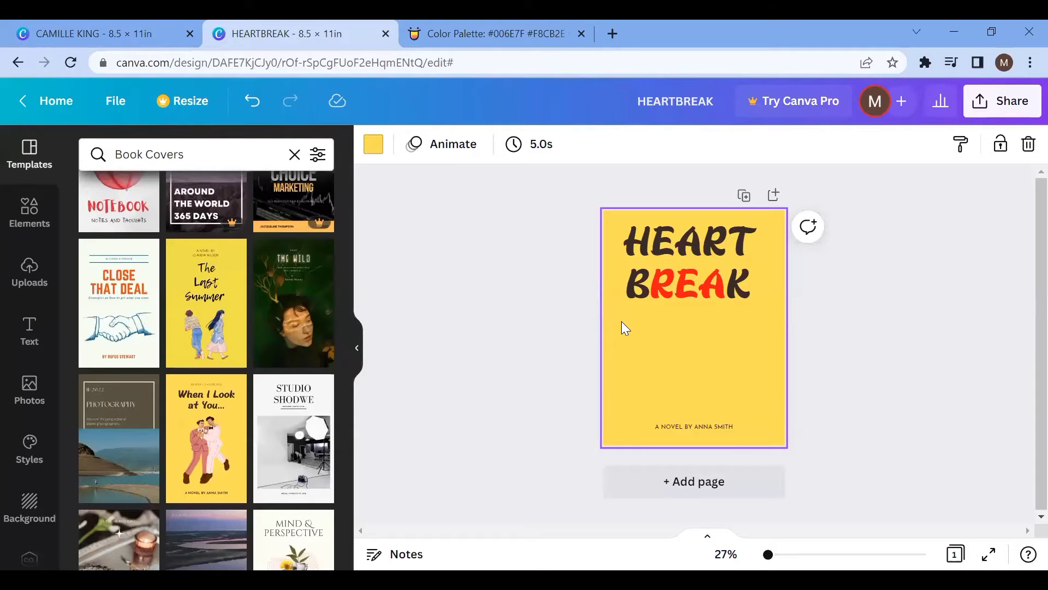
Step: Apply the red B22727, found by colour search, to REAK in the title
{"action": "left_click", "coordinate": [374, 143]}
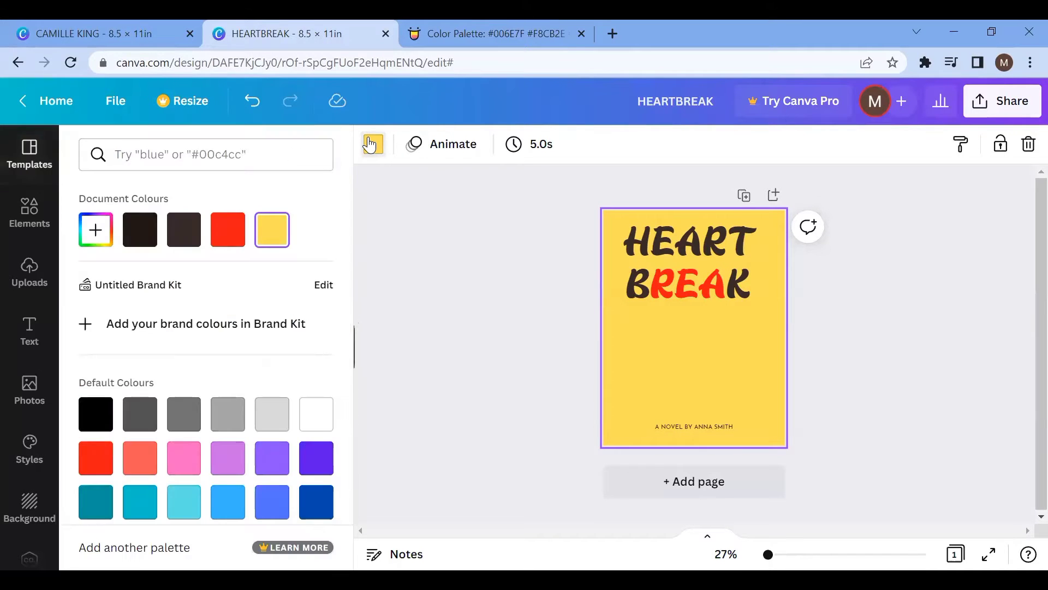
{"action": "left_click", "coordinate": [254, 157]}
{"action": "type", "text": "B22727"}
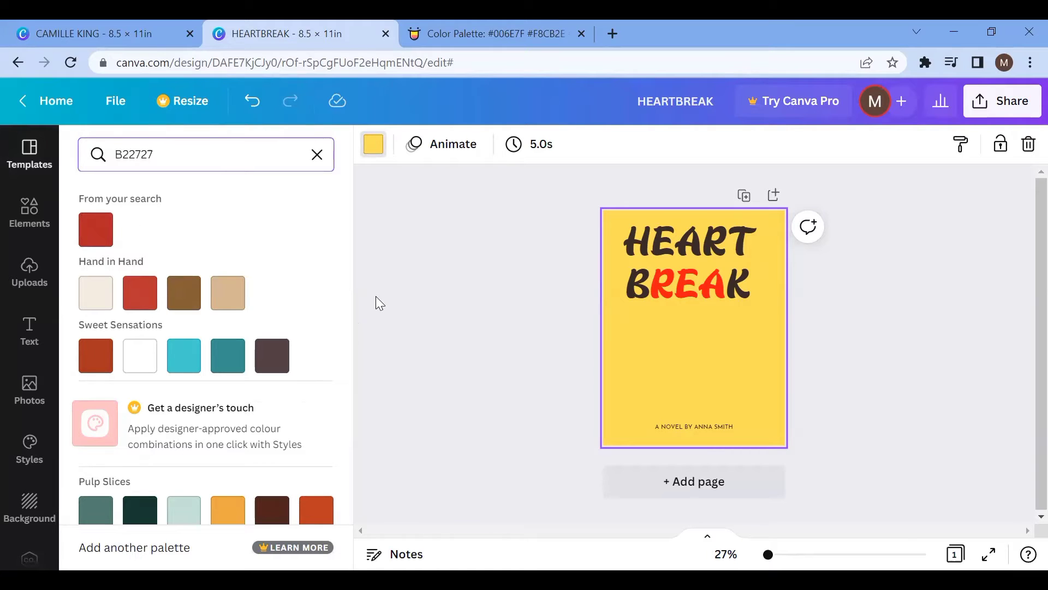
{"action": "left_click", "coordinate": [718, 285]}
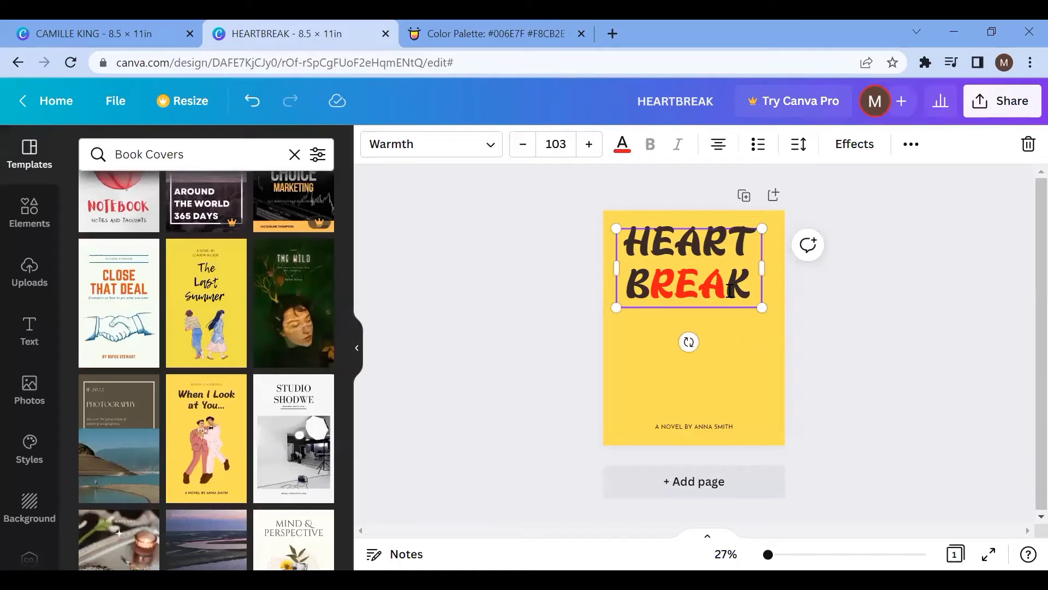
{"action": "double_click", "coordinate": [688, 294]}
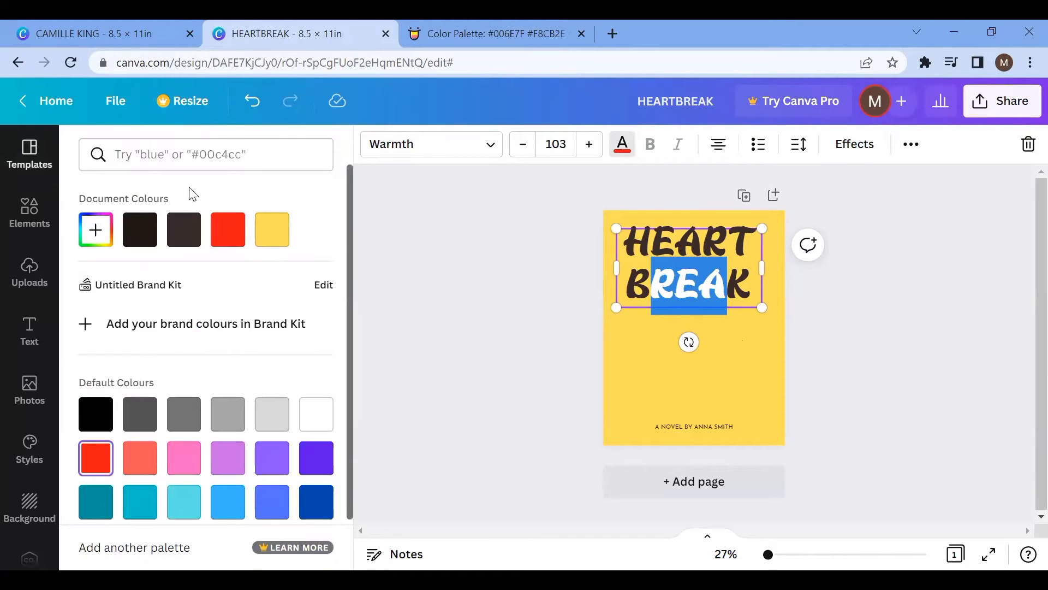
{"action": "left_click", "coordinate": [178, 160]}
{"action": "type", "text": "B22727"}
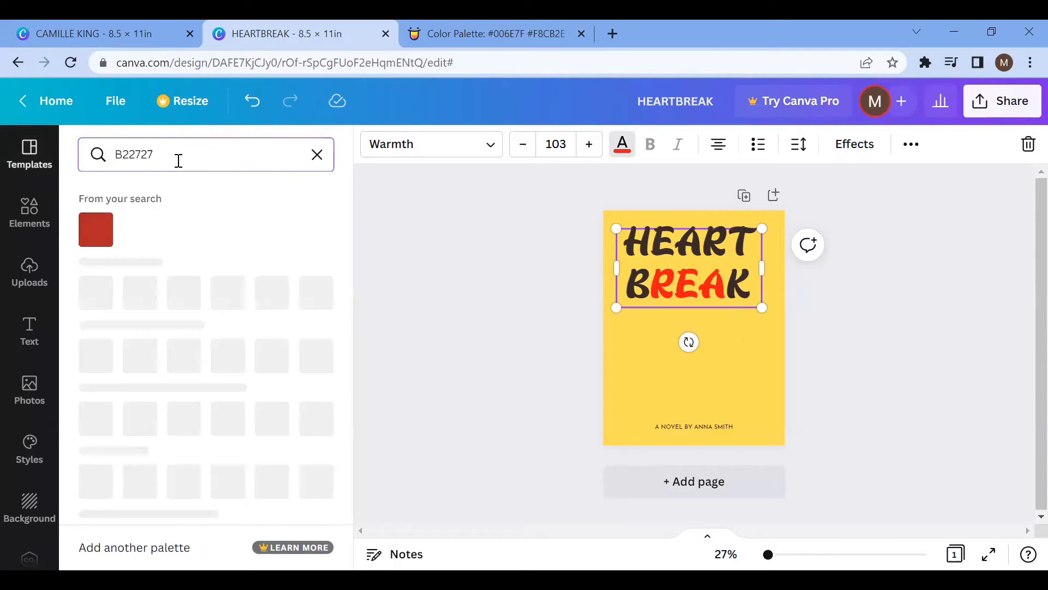
{"action": "left_click", "coordinate": [97, 230]}
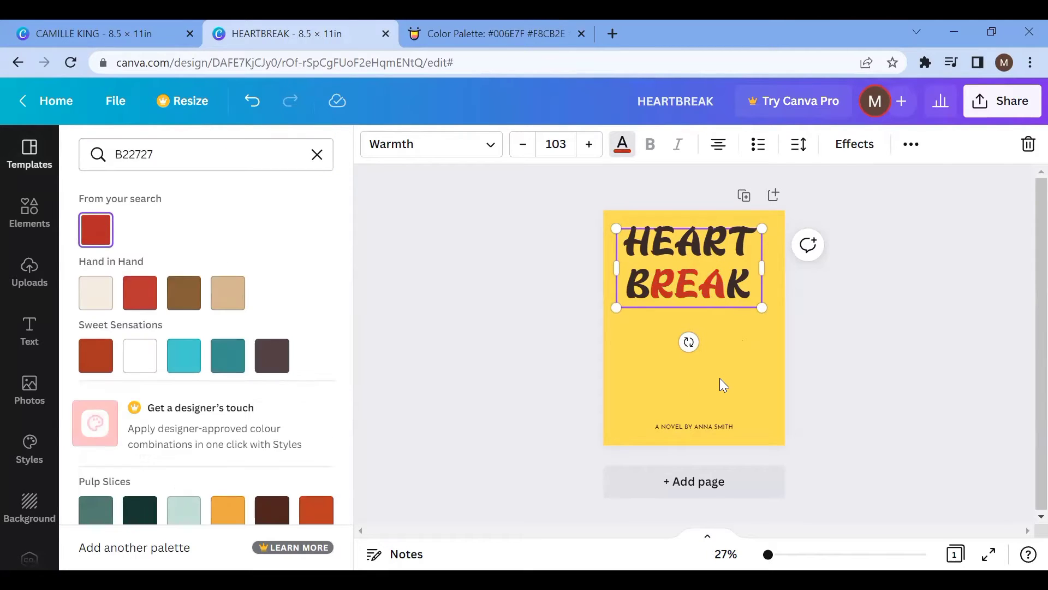
Step: Try the Hand in Hand and Sweet Sensations reds, then settle back on B22727
{"action": "key", "text": "Escape"}
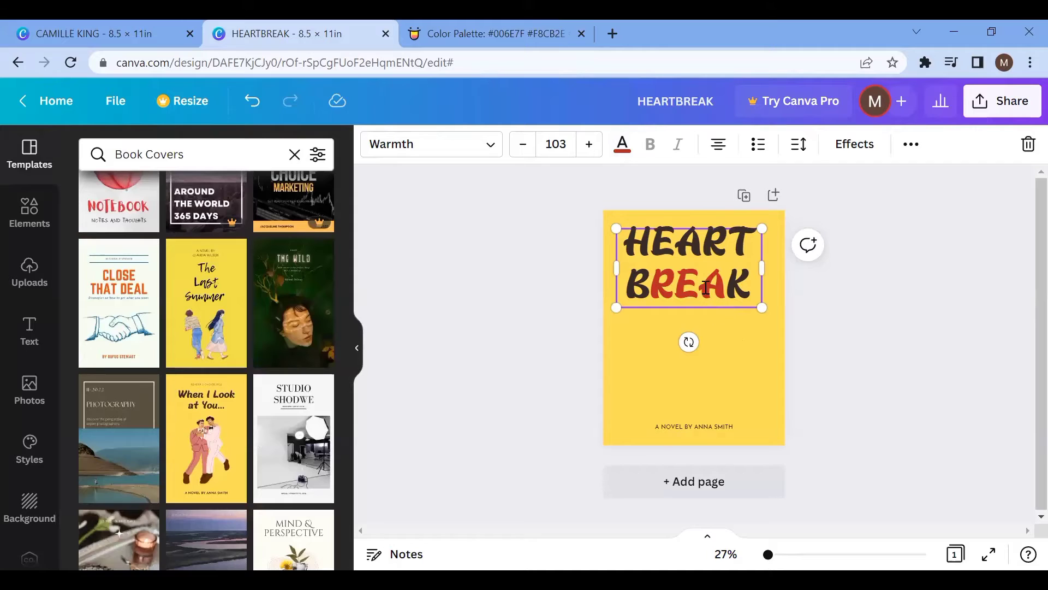
{"action": "left_click", "coordinate": [622, 146]}
{"action": "left_click", "coordinate": [137, 298]}
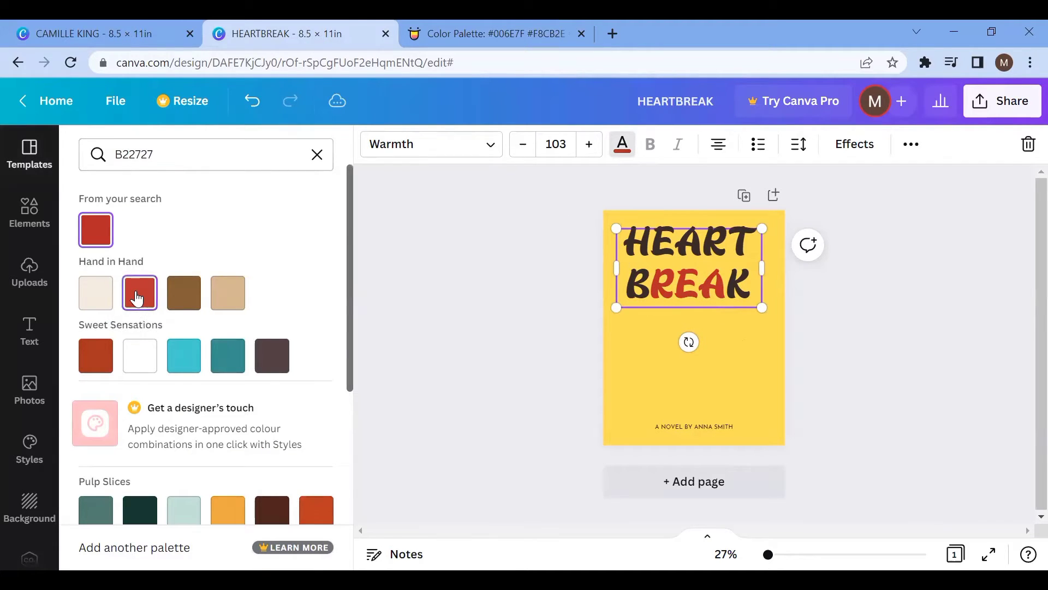
{"action": "left_click", "coordinate": [96, 355]}
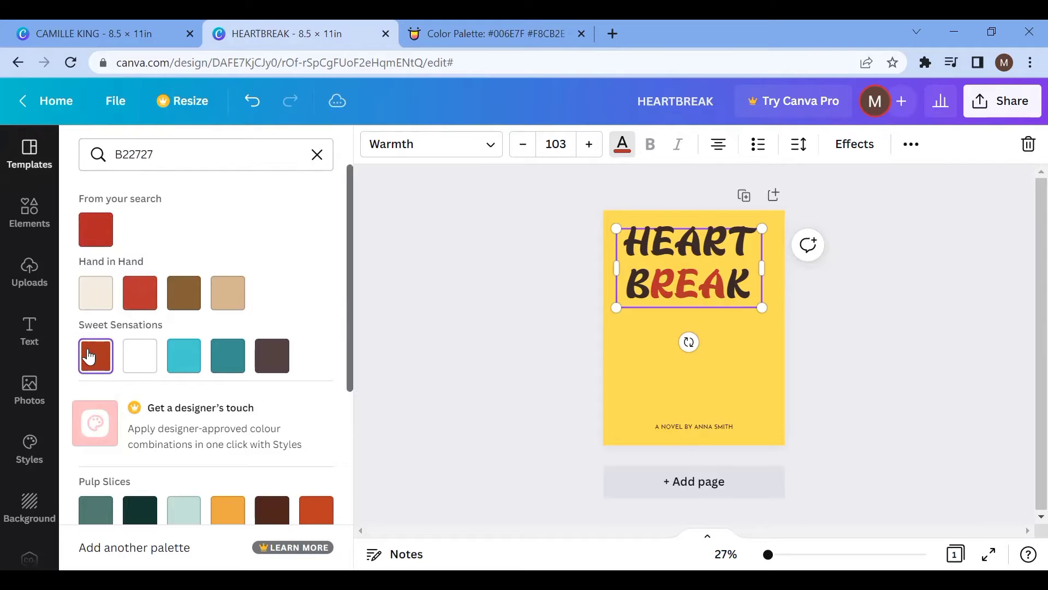
{"action": "left_click", "coordinate": [110, 239]}
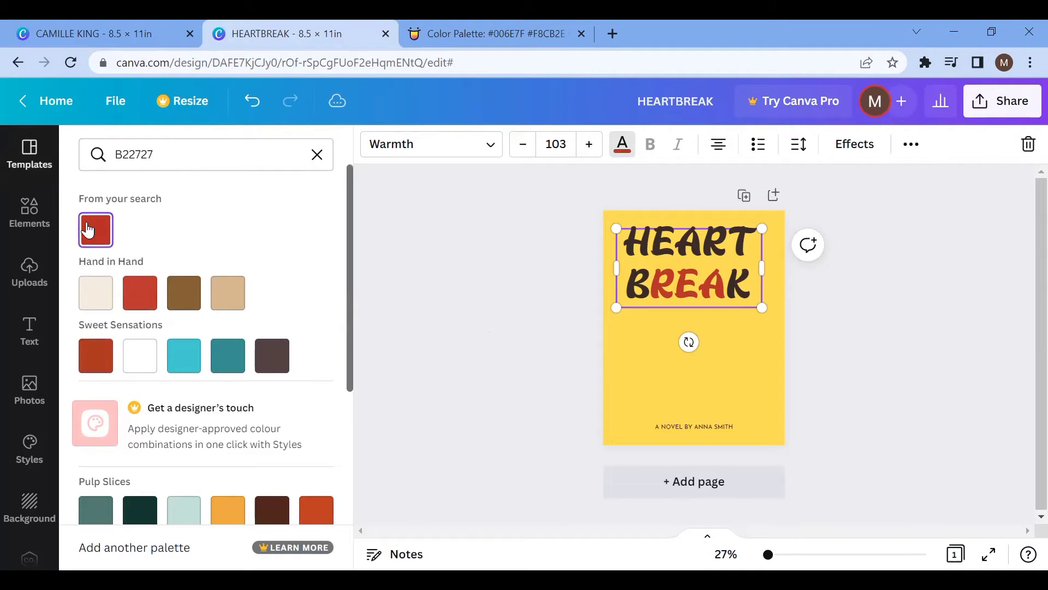
{"action": "key", "text": "Escape"}
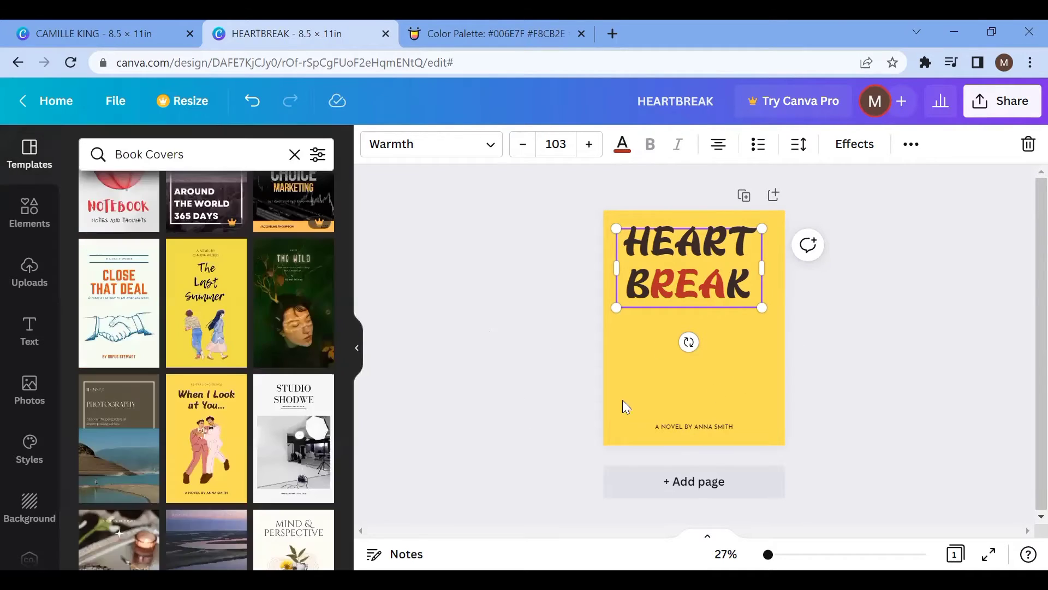
{"action": "left_click", "coordinate": [562, 389]}
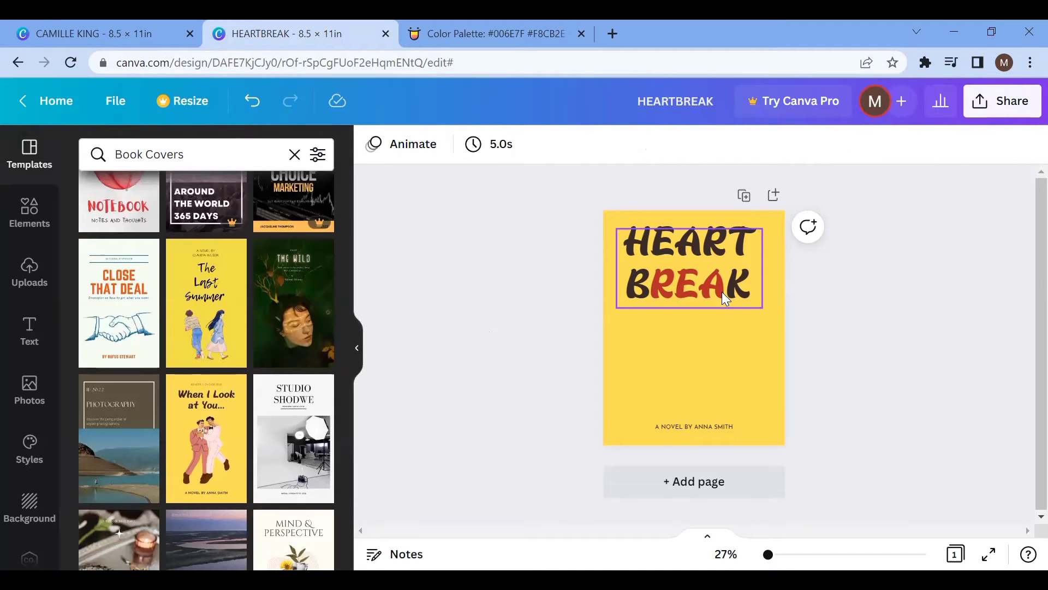
{"action": "left_click", "coordinate": [724, 428]}
Step: Type the author's name over the bottom line and enlarge it from 19.7 to 20.7
{"action": "left_click", "coordinate": [724, 428]}
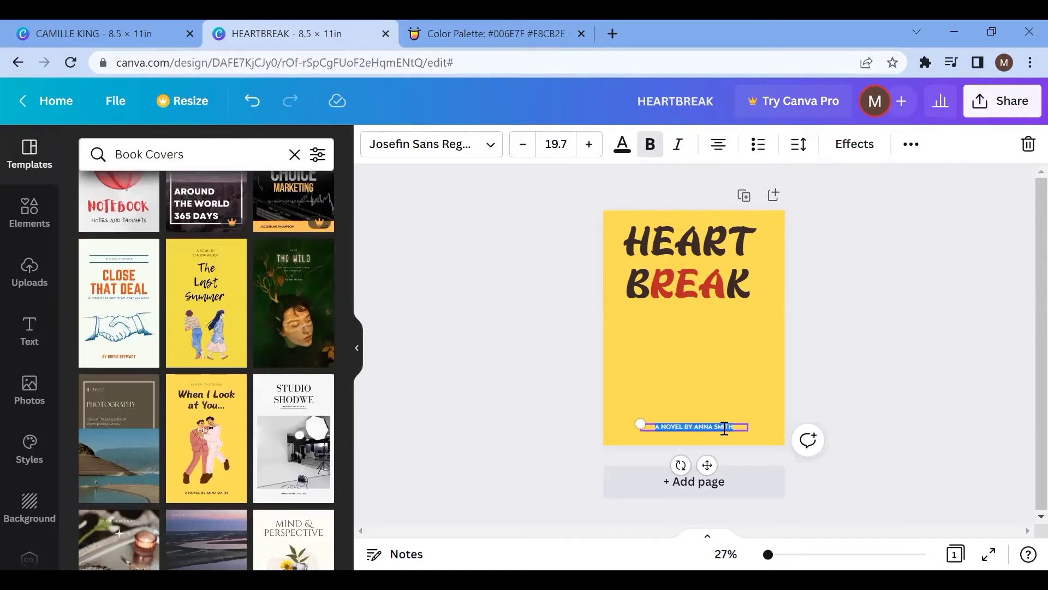
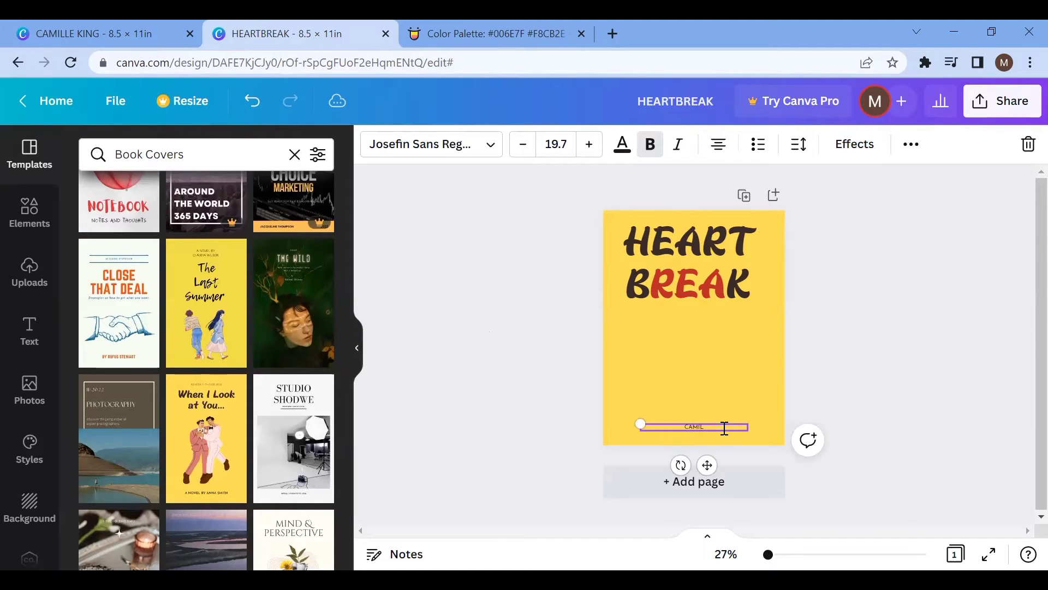
{"action": "left_click_drag", "start_coordinate": [704, 427], "coordinate": [669, 428]}
{"action": "left_click", "coordinate": [590, 145]}
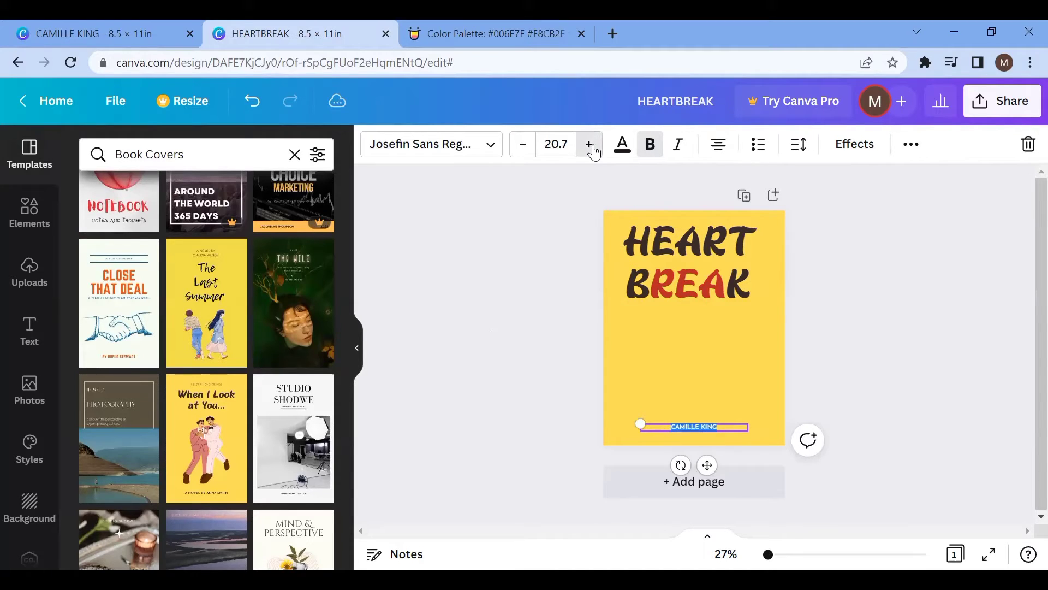
{"action": "left_click", "coordinate": [590, 144]}
{"action": "left_click", "coordinate": [589, 144]}
{"action": "left_click", "coordinate": [960, 317]}
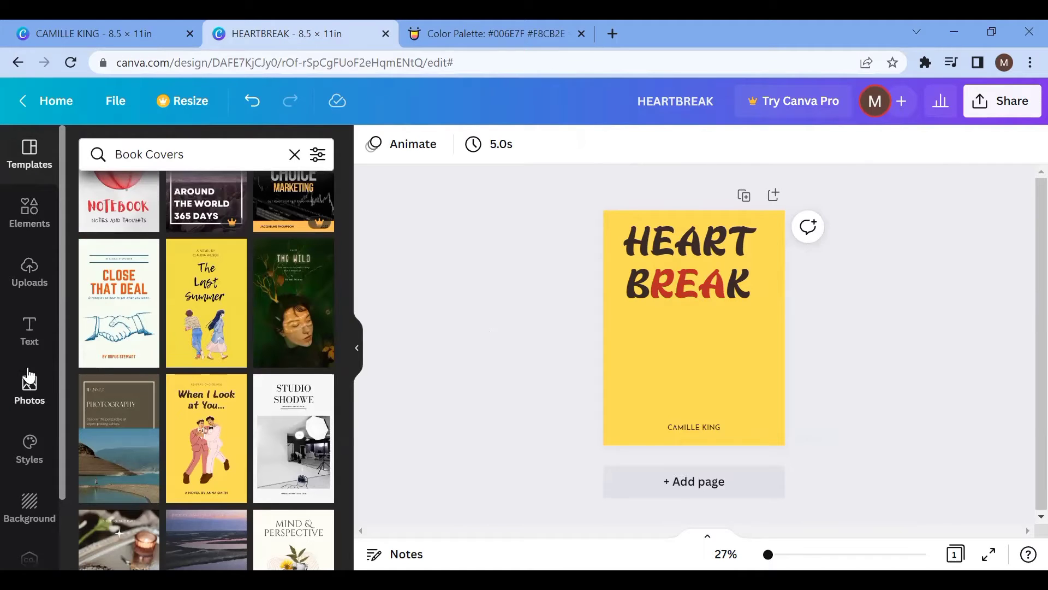
Step: Add a subheading reading 'How to get over your Ex and move on with your life in less than a week'
{"action": "left_click", "coordinate": [32, 331]}
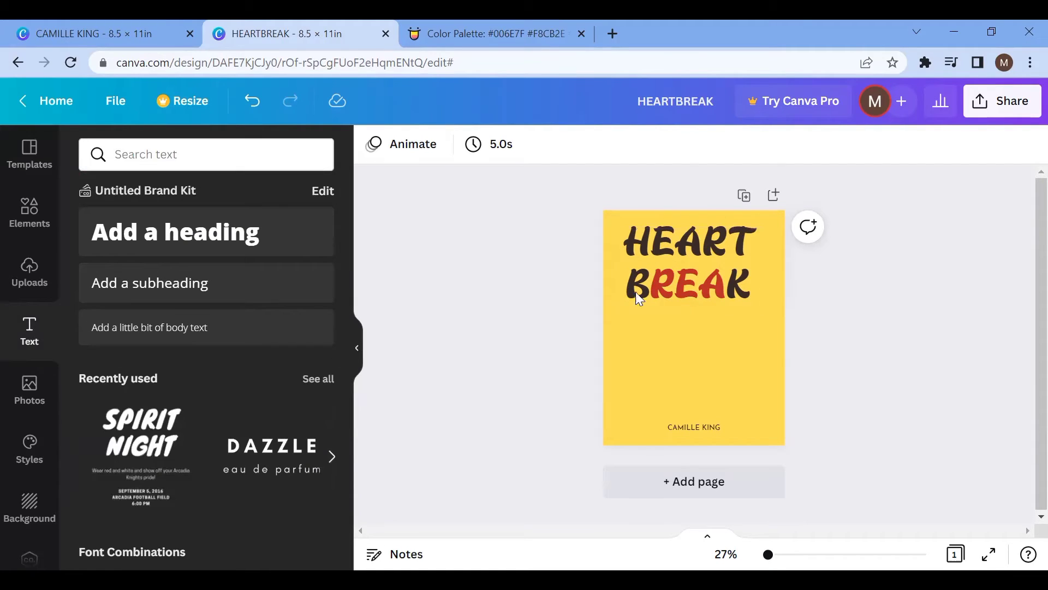
{"action": "left_click", "coordinate": [213, 287]}
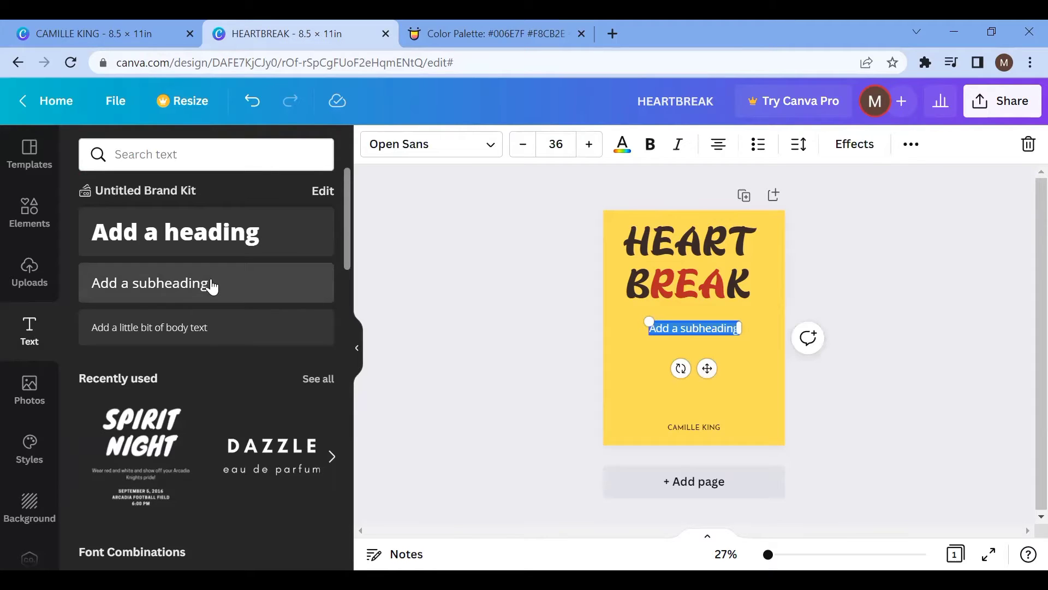
{"action": "key", "text": "BackSpace"}
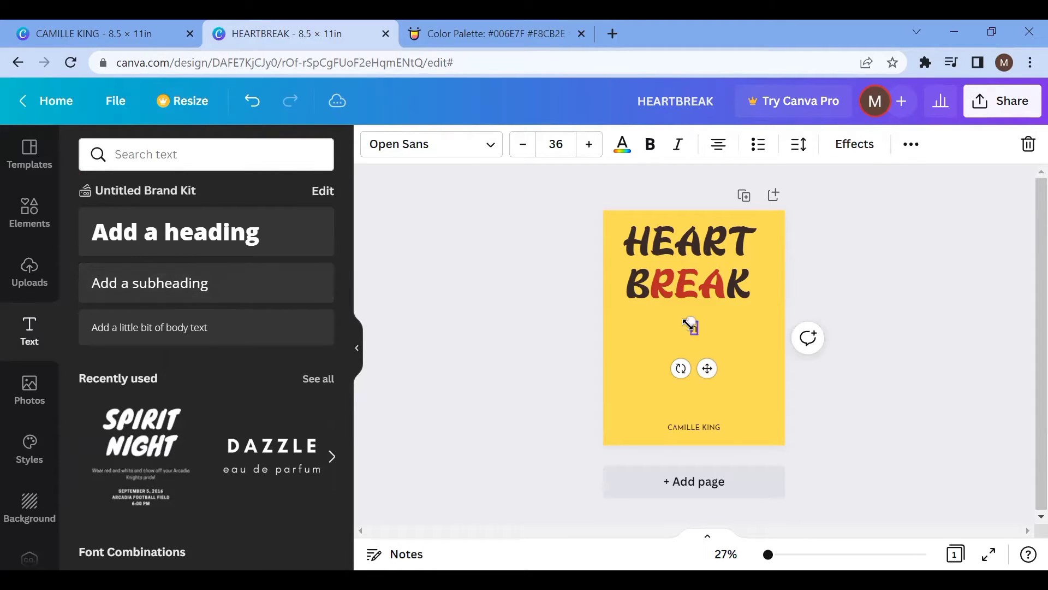
{"action": "type", "text": "HOW TO GET"}
{"action": "key", "text": "ctrl+a"}
{"action": "key", "text": "BackSpace"}
{"action": "type", "text": "How to get over yo"}
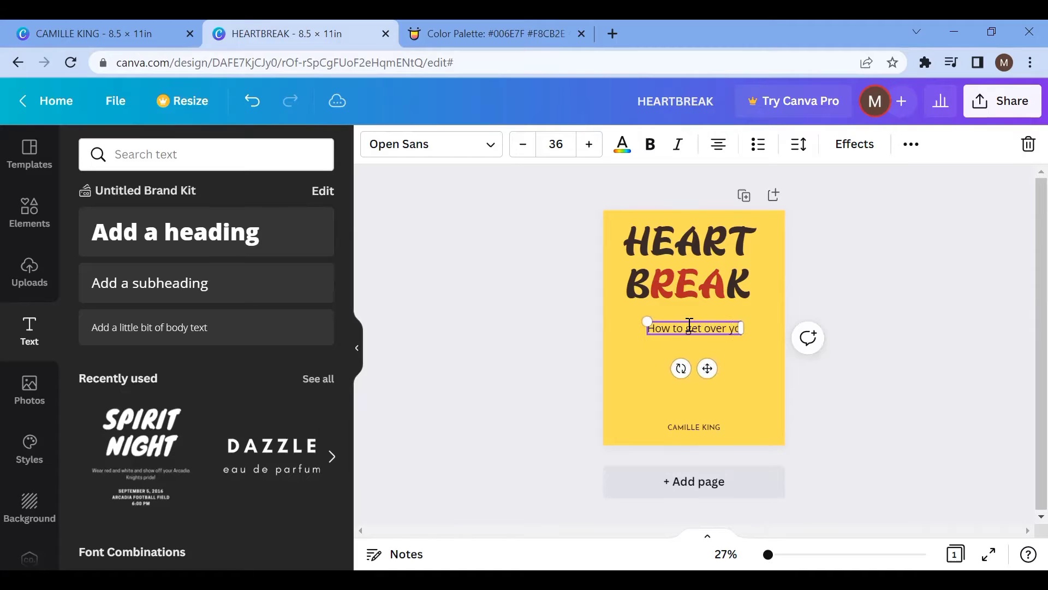
{"action": "type", "text": "ur Ex and mo"}
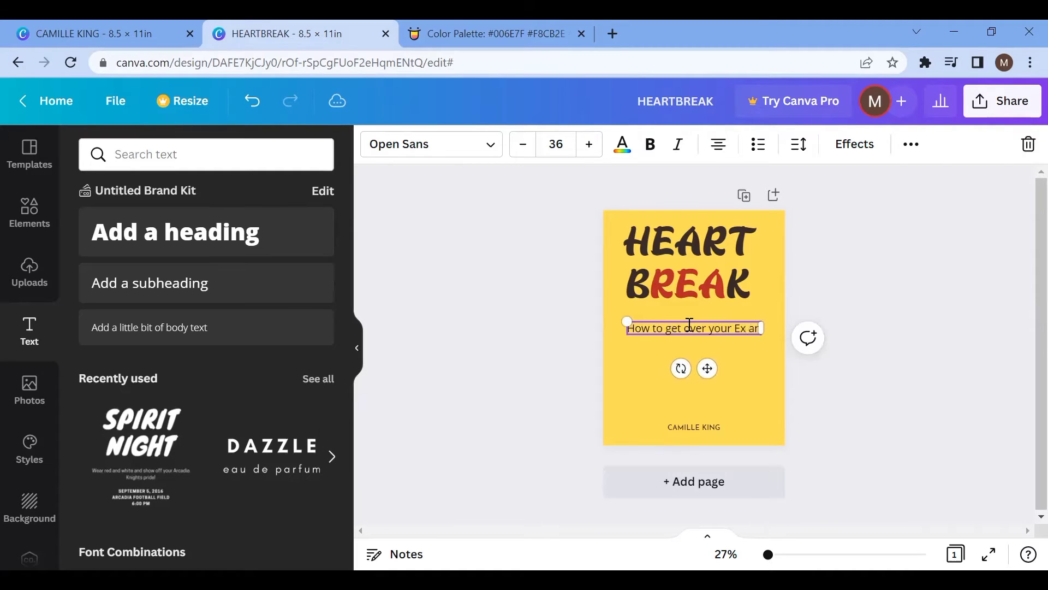
{"action": "type", "text": "ve o"}
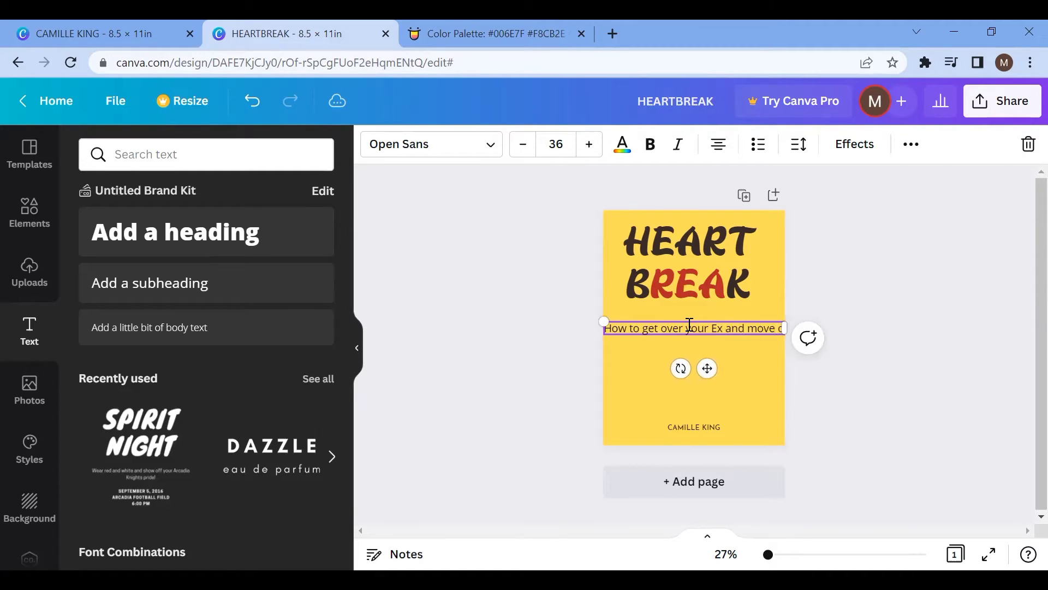
{"action": "type", "text": "n with your"}
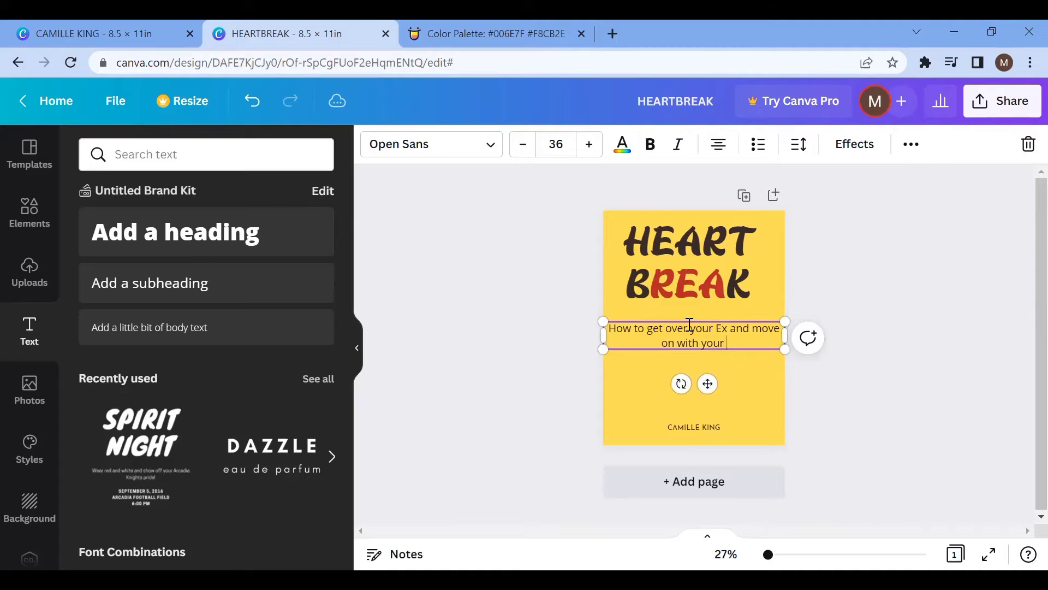
{"action": "type", "text": " life in less than a week"}
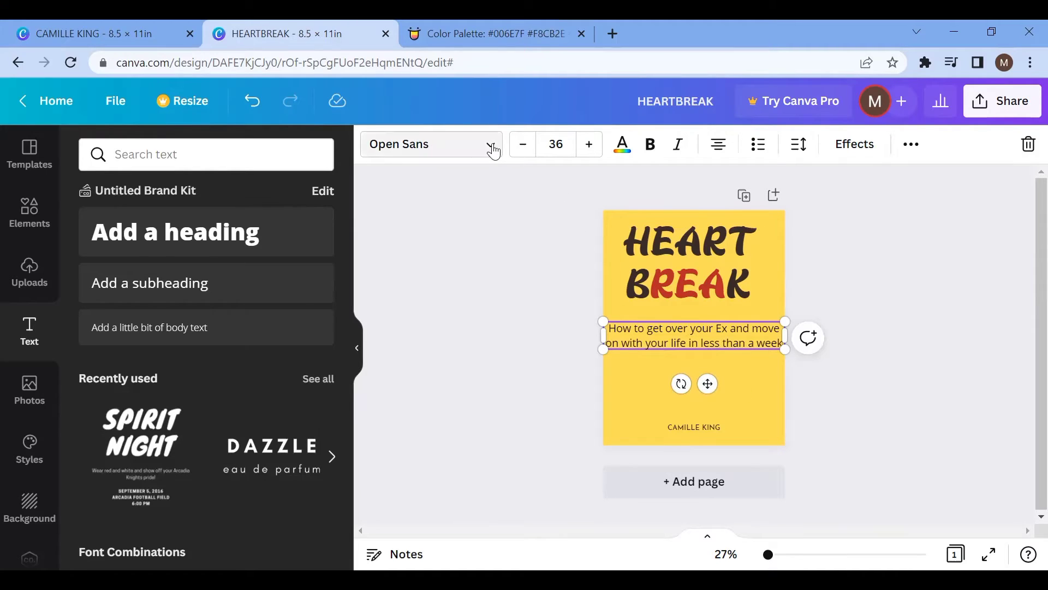
Step: Set the subtitle in the Amaranth font at size 30
{"action": "left_click", "coordinate": [429, 144]}
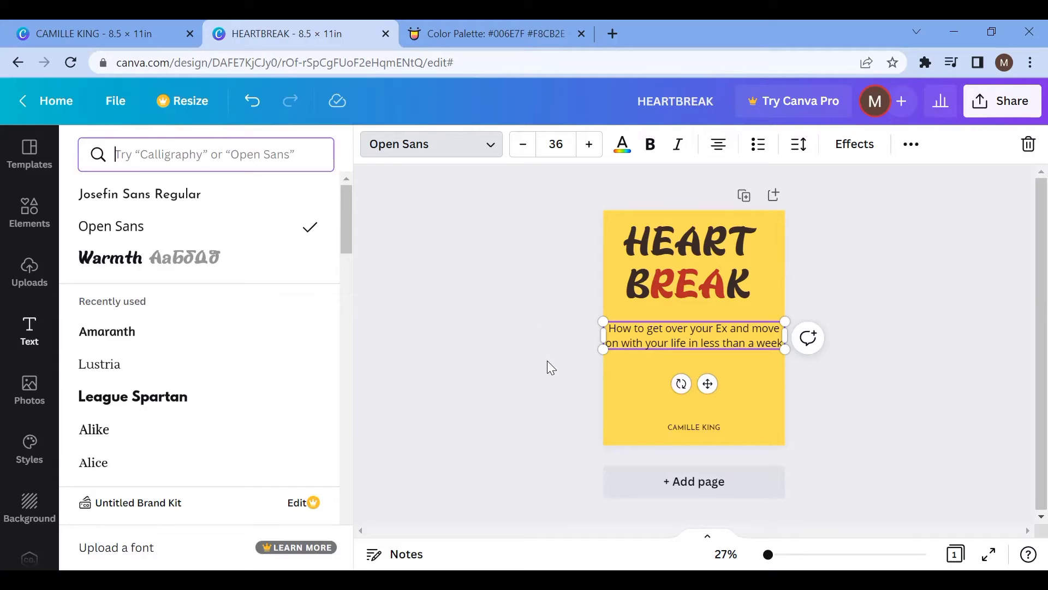
{"action": "key", "text": "Escape"}
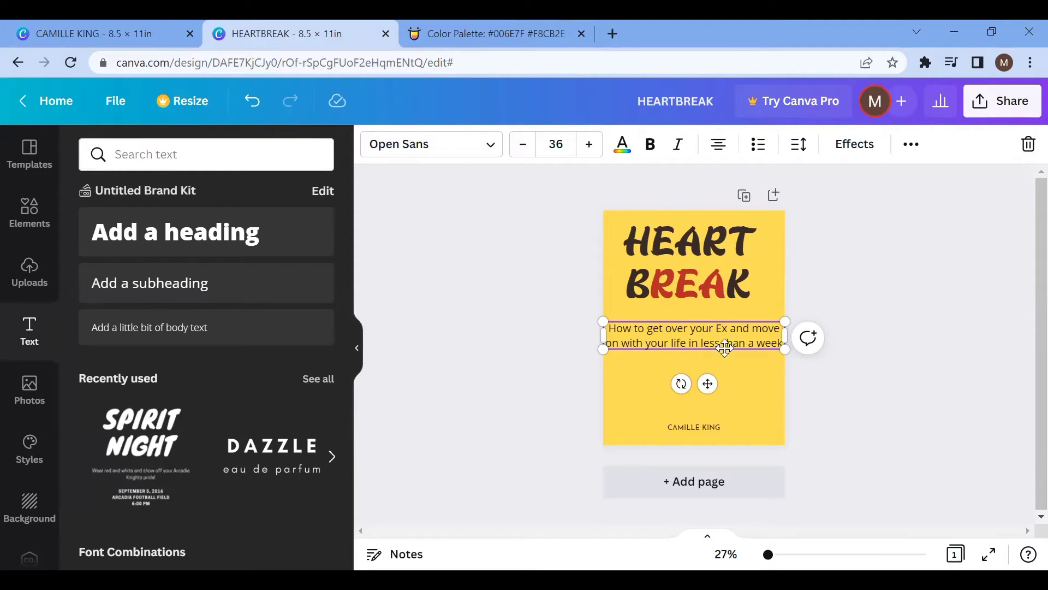
{"action": "left_click", "coordinate": [491, 147]}
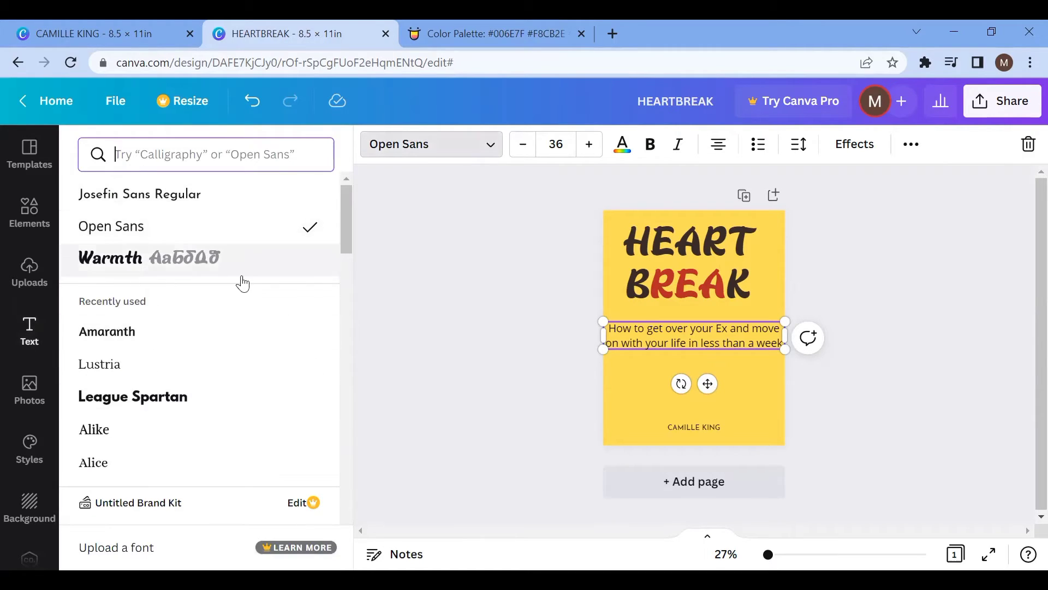
{"action": "mouse_move", "coordinate": [344, 222]}
{"action": "left_mouse_down"}
{"action": "mouse_move", "coordinate": [341, 368]}
{"action": "mouse_move", "coordinate": [356, 454]}
{"action": "mouse_move", "coordinate": [363, 216]}
{"action": "left_mouse_up"}
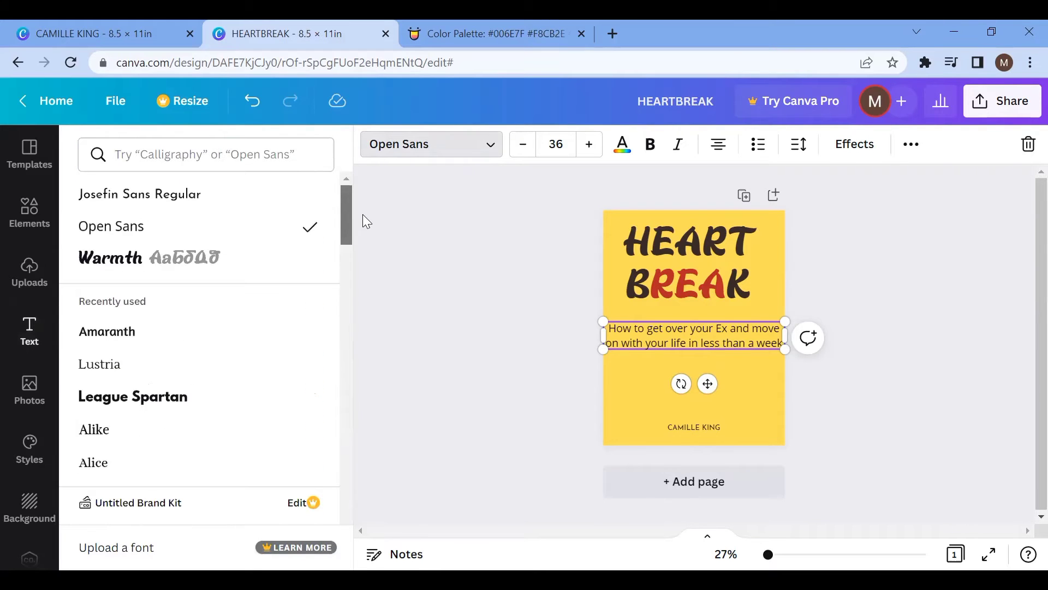
{"action": "left_click", "coordinate": [129, 339]}
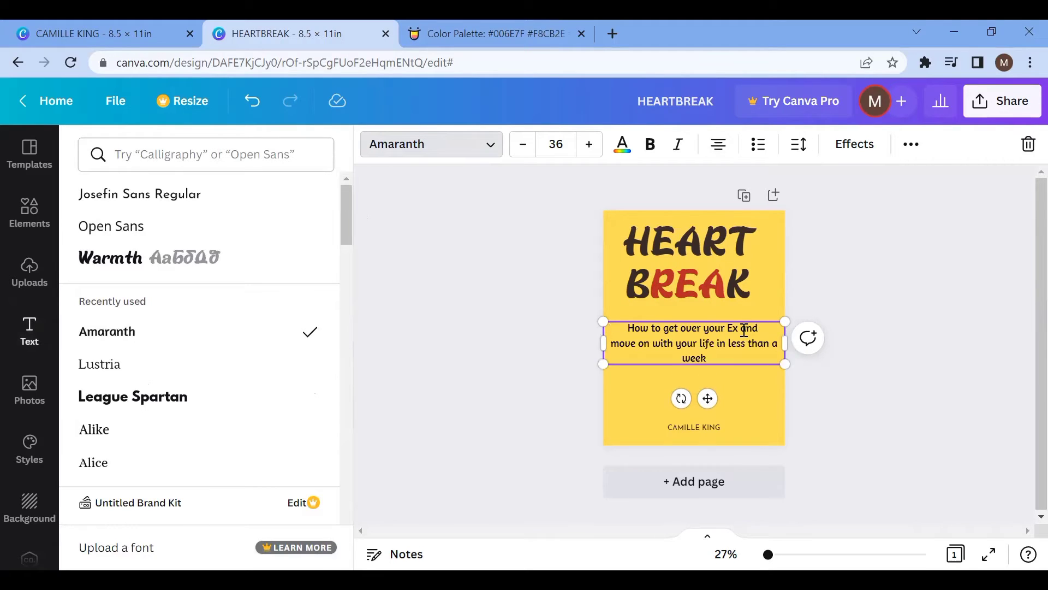
{"action": "key", "text": "ctrl+shift+comma"}
{"action": "key", "text": "ctrl+shift+comma"}
{"action": "key", "text": "ctrl+shift+comma"}
{"action": "key", "text": "ctrl+shift+comma"}
{"action": "key", "text": "ctrl+shift+comma"}
{"action": "key", "text": "ctrl+shift+comma"}
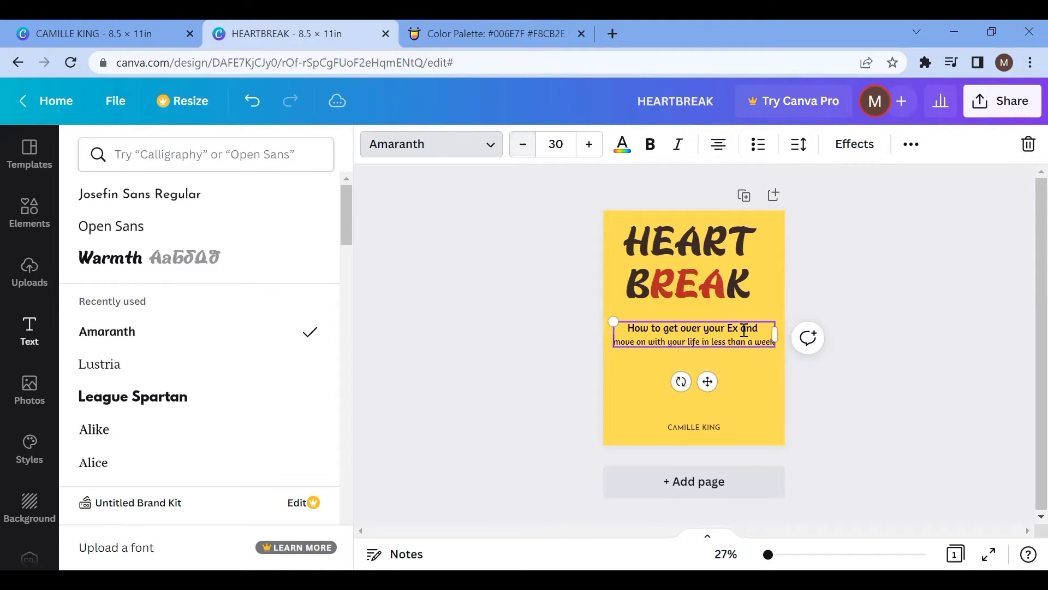
Step: Move the subtitle lower on the cover, just above the author name
{"action": "left_click", "coordinate": [851, 406]}
{"action": "left_click", "coordinate": [900, 360]}
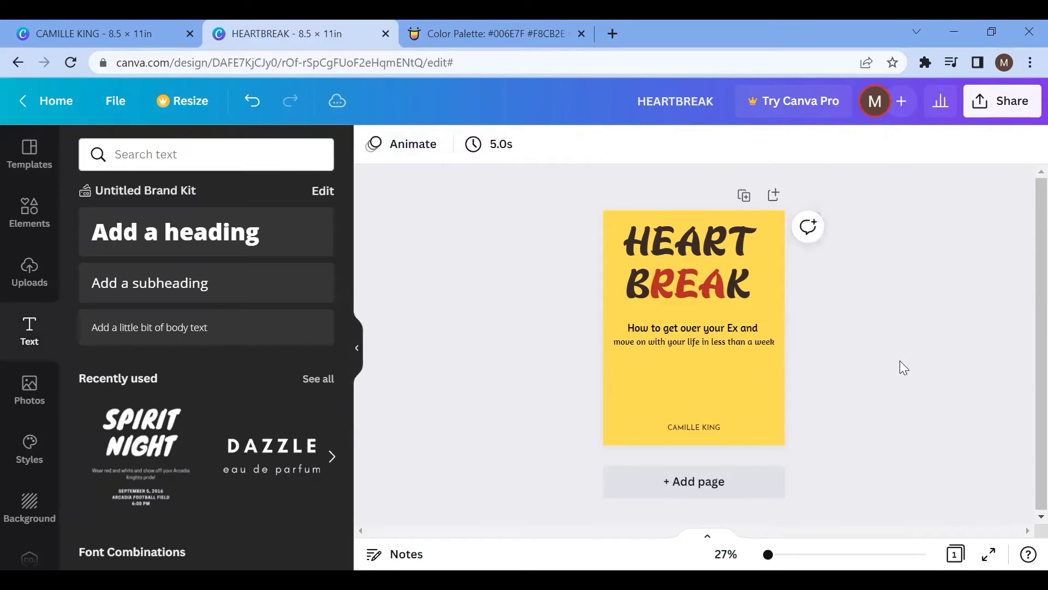
{"action": "left_click", "coordinate": [711, 325]}
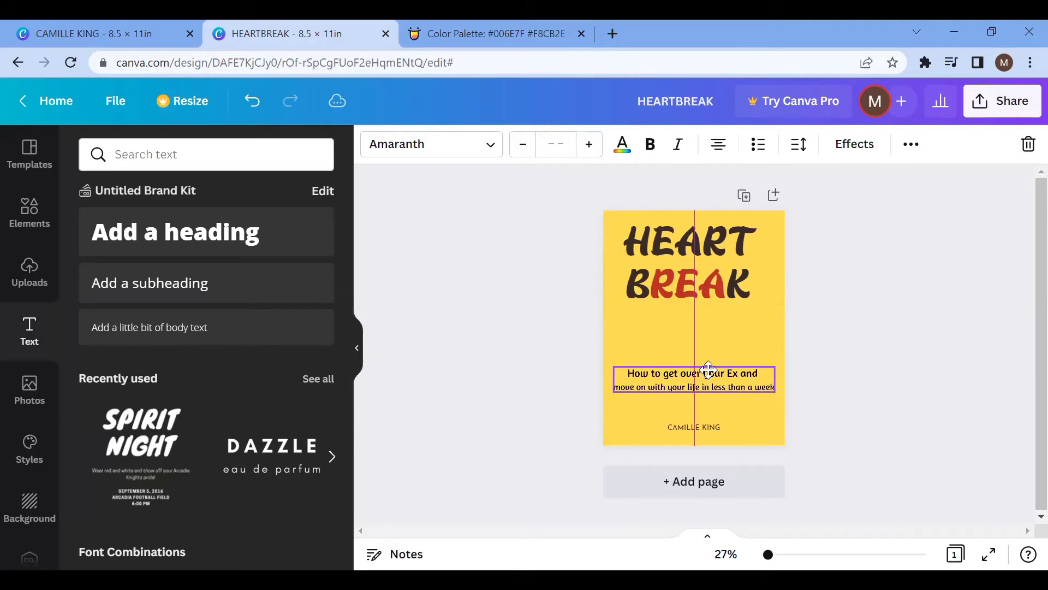
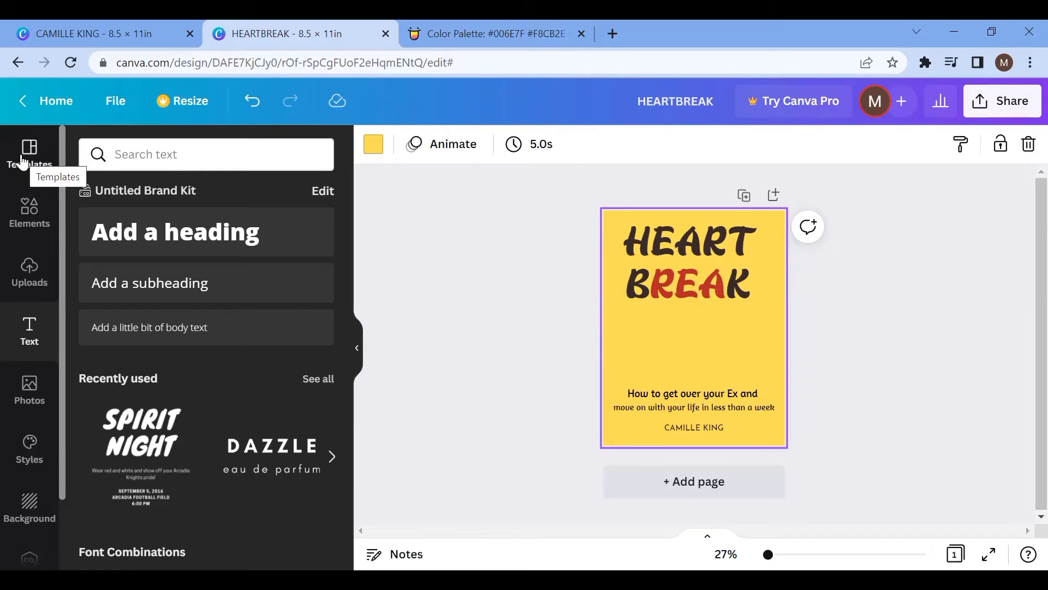
Step: Return to the red palette results, search Google for 'pixel', and open pexels.com
{"action": "left_click", "coordinate": [479, 48]}
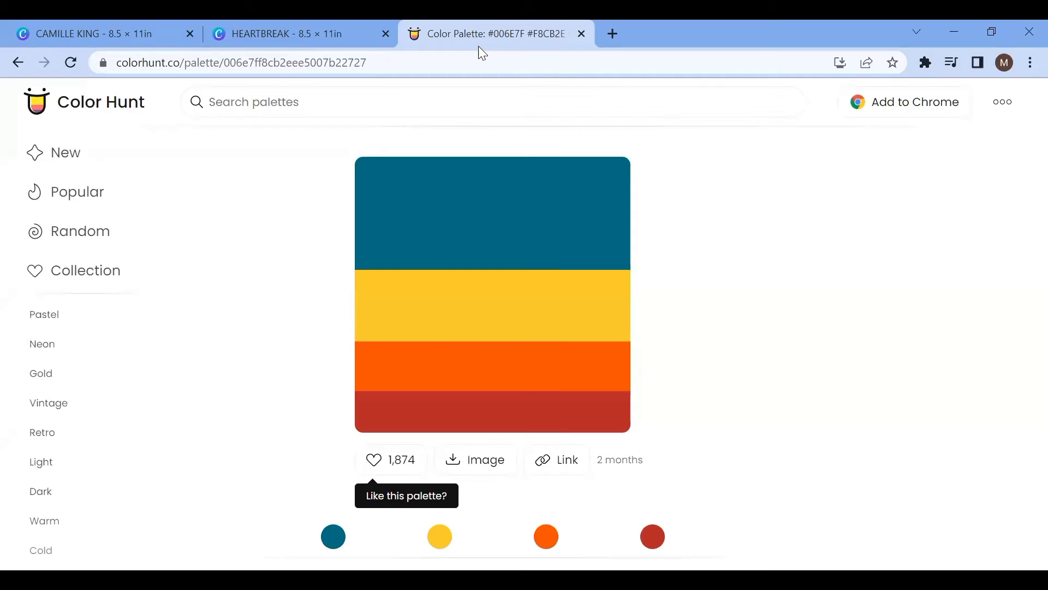
{"action": "key", "text": "alt+Left"}
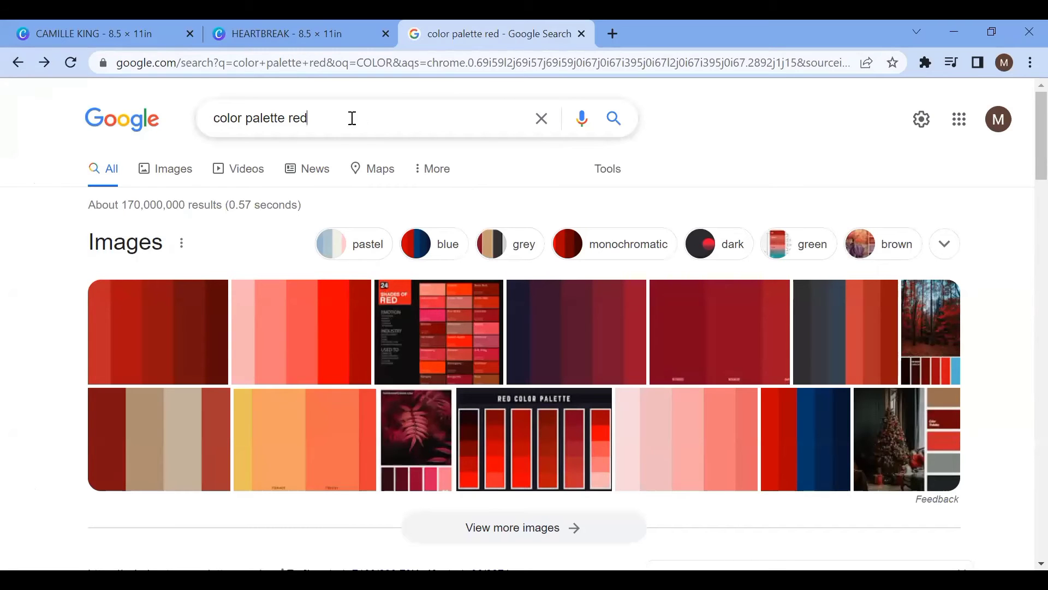
{"action": "left_click_drag", "start_coordinate": [352, 118], "coordinate": [197, 120]}
{"action": "type", "text": "pixel"}
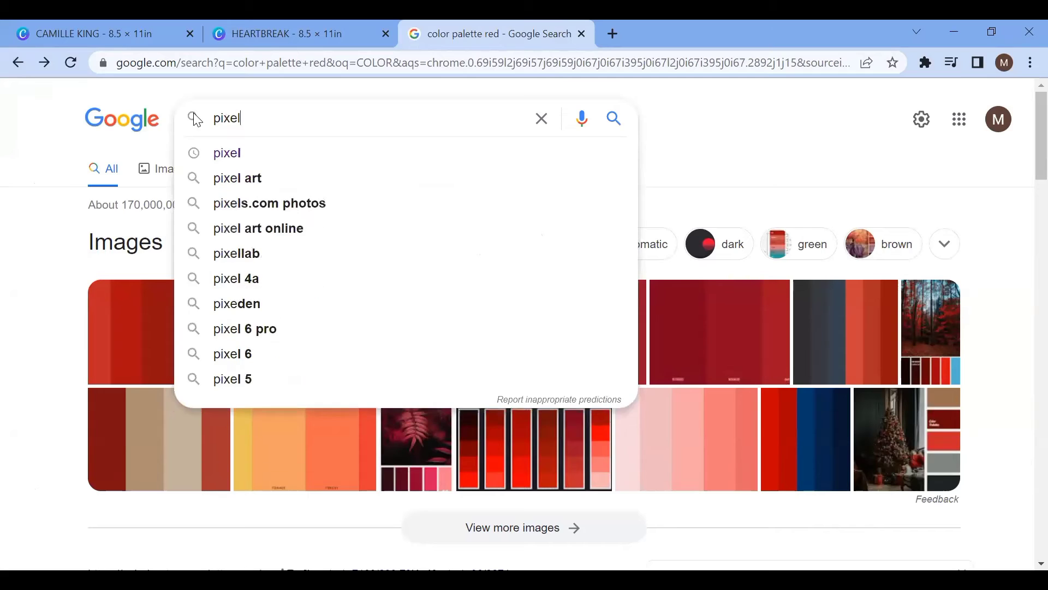
{"action": "key", "text": "Return"}
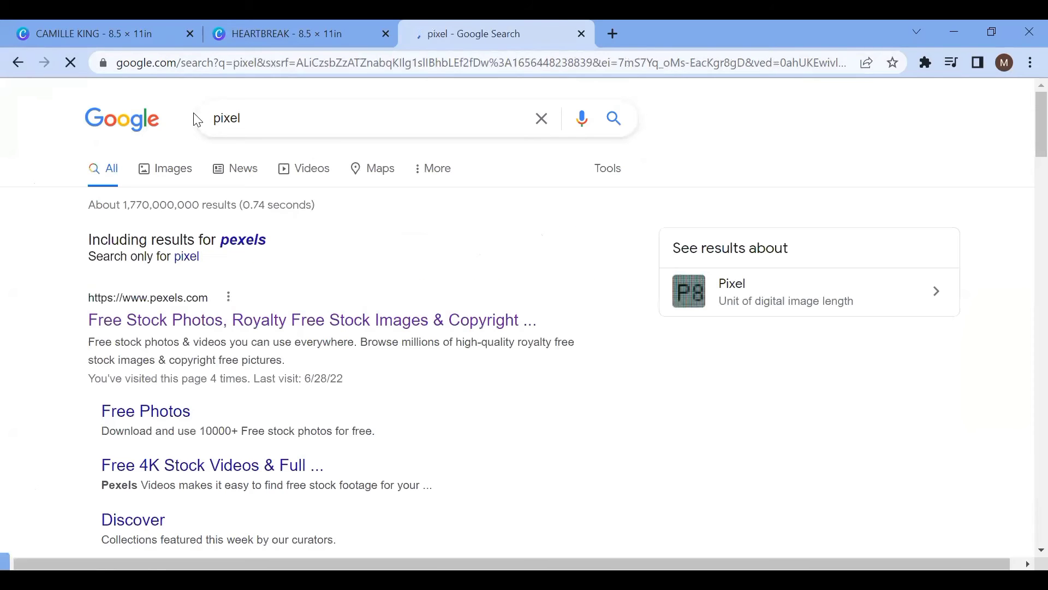
{"action": "left_click", "coordinate": [141, 320]}
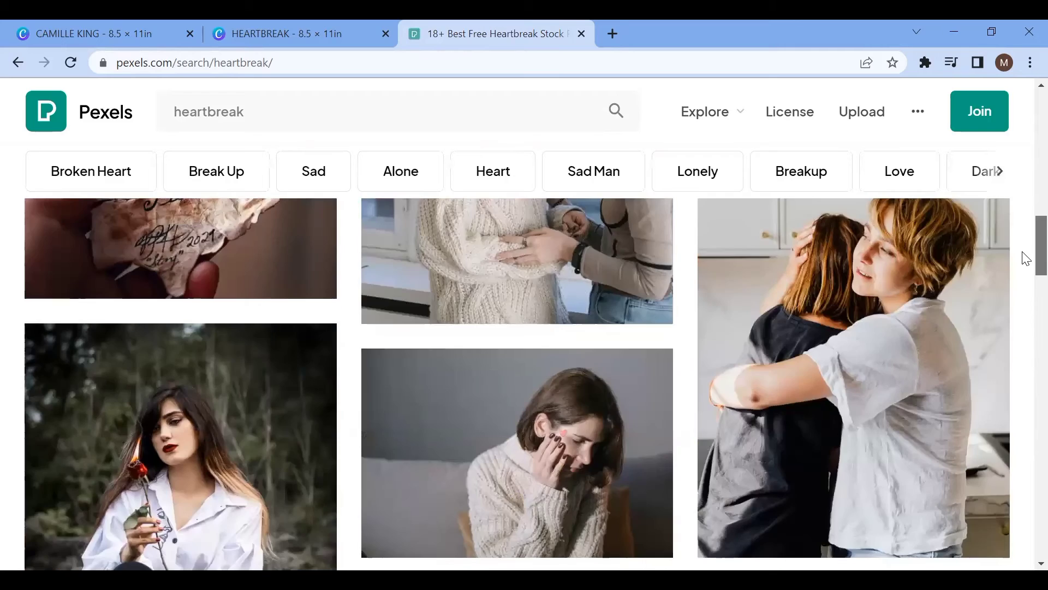
Step: Browse Pexels' Break Up photos and open the red paper broken-hearts photo
{"action": "scroll", "coordinate": [1024, 180], "scroll_direction": "up", "scroll_amount": 5}
{"action": "scroll", "coordinate": [1024, 179], "scroll_direction": "up", "scroll_amount": 5}
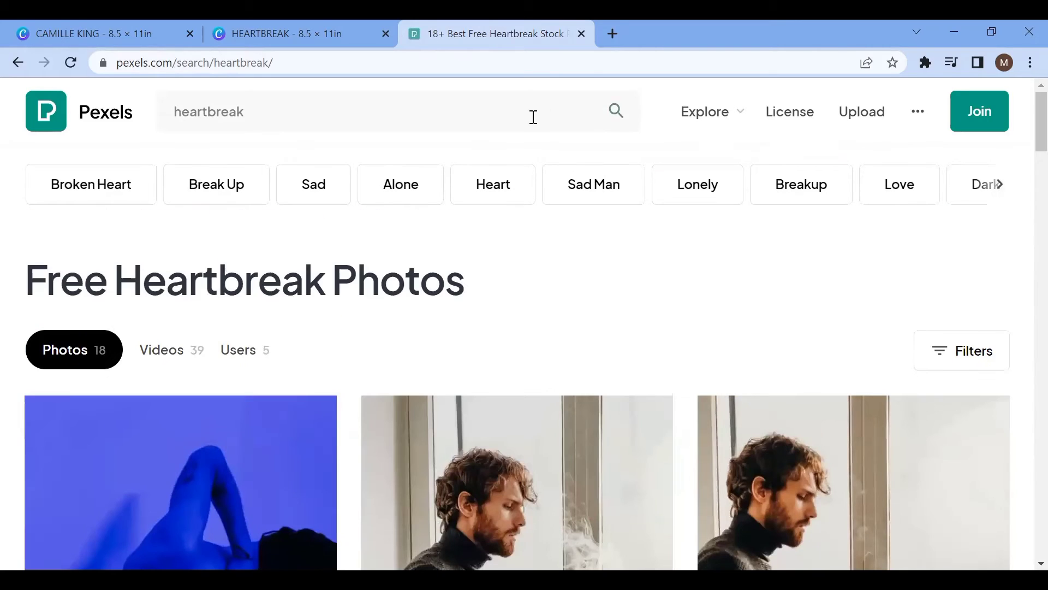
{"action": "left_click", "coordinate": [202, 189]}
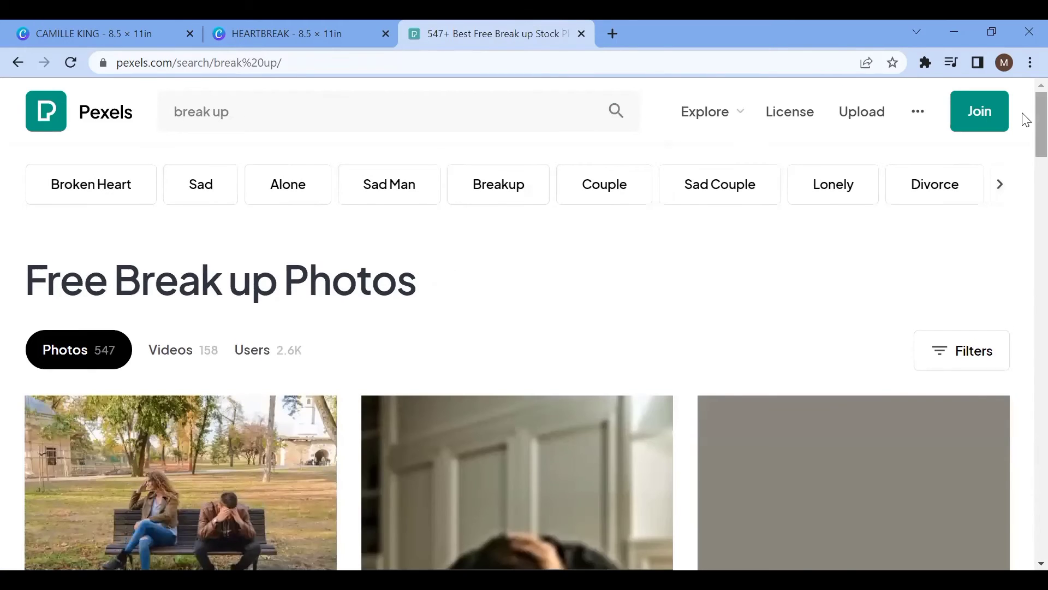
{"action": "scroll", "coordinate": [1025, 120], "scroll_direction": "down", "scroll_amount": 15}
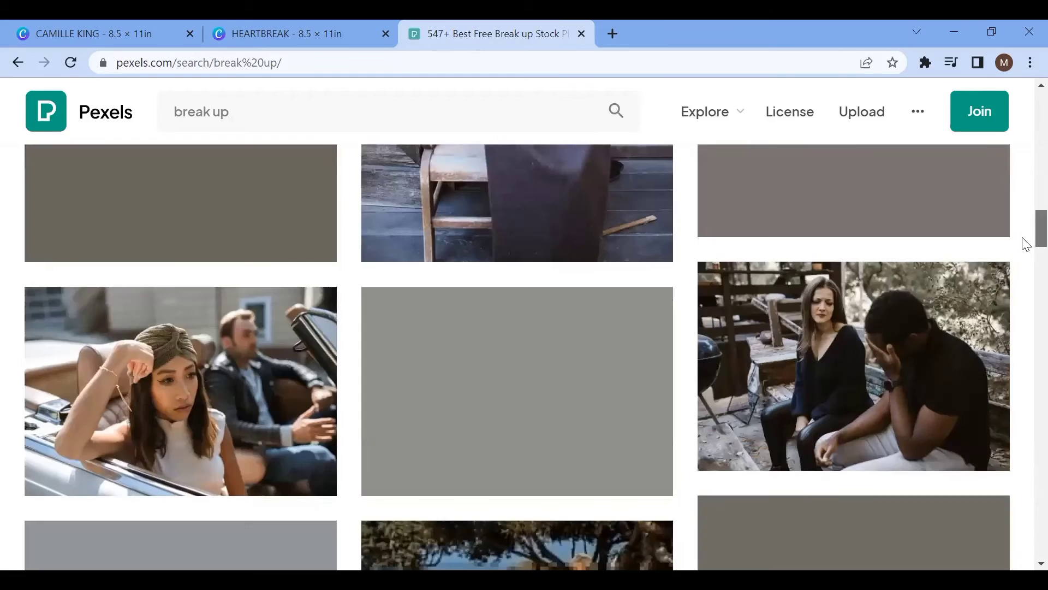
{"action": "scroll", "coordinate": [1026, 244], "scroll_direction": "down", "scroll_amount": 15}
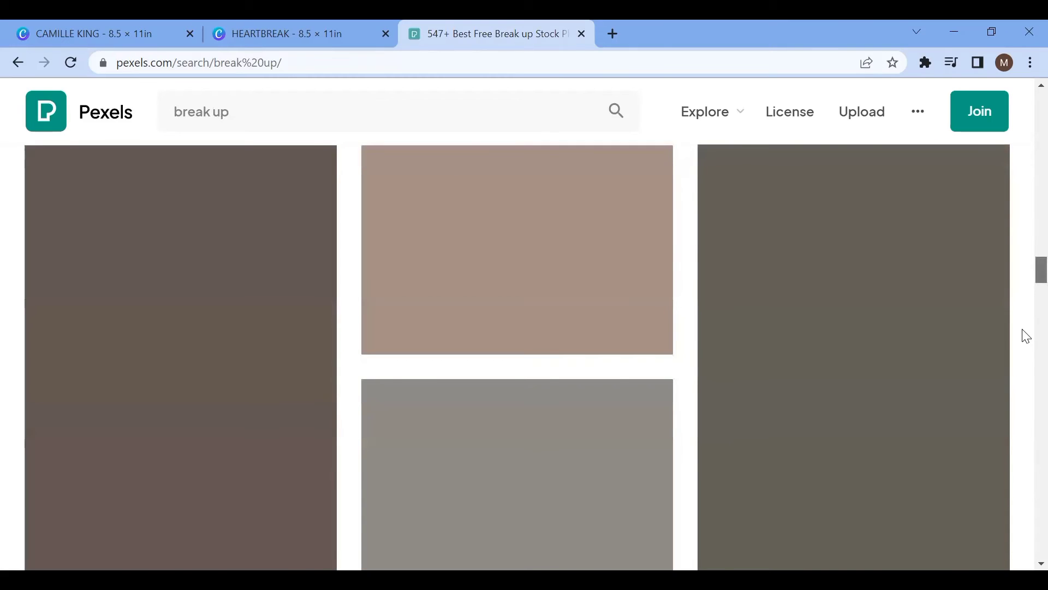
{"action": "scroll", "coordinate": [1026, 350], "scroll_direction": "down", "scroll_amount": 8}
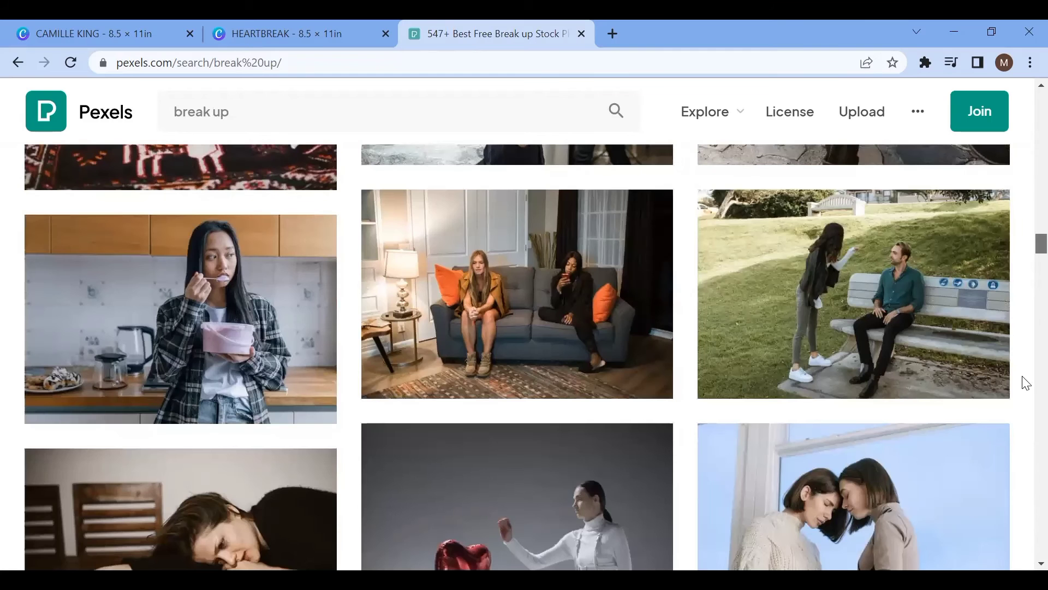
{"action": "scroll", "coordinate": [1027, 393], "scroll_direction": "down", "scroll_amount": 15}
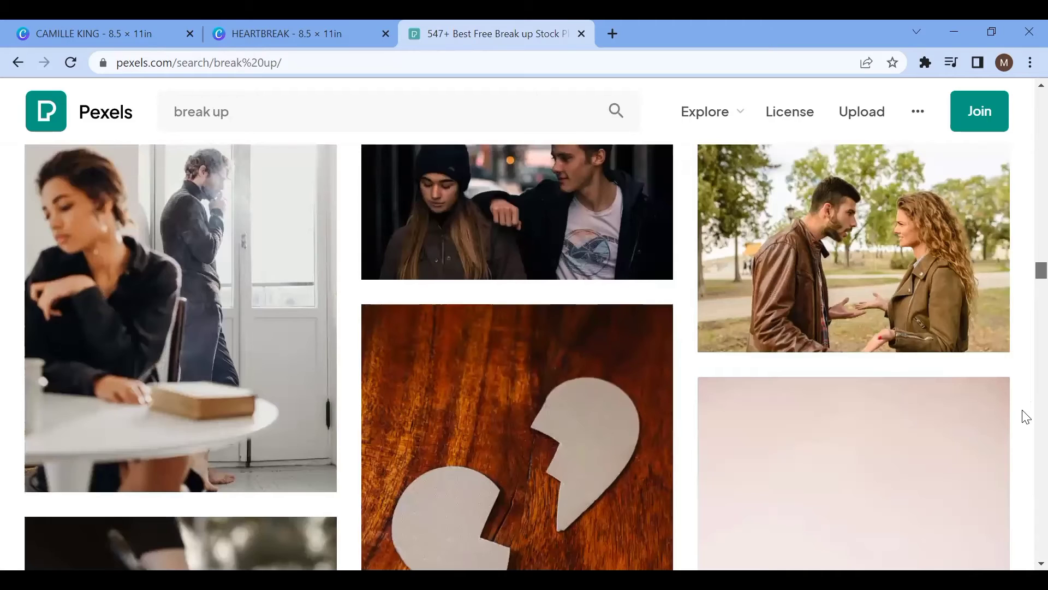
{"action": "scroll", "coordinate": [1024, 431], "scroll_direction": "down", "scroll_amount": 7}
{"action": "scroll", "coordinate": [1023, 431], "scroll_direction": "up", "scroll_amount": 6}
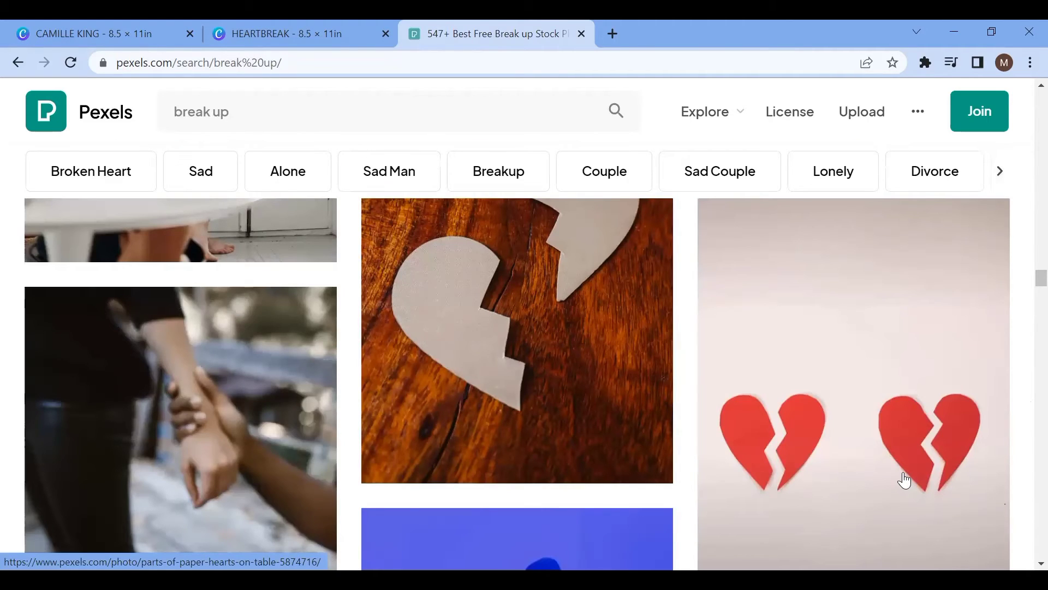
{"action": "left_click", "coordinate": [904, 481]}
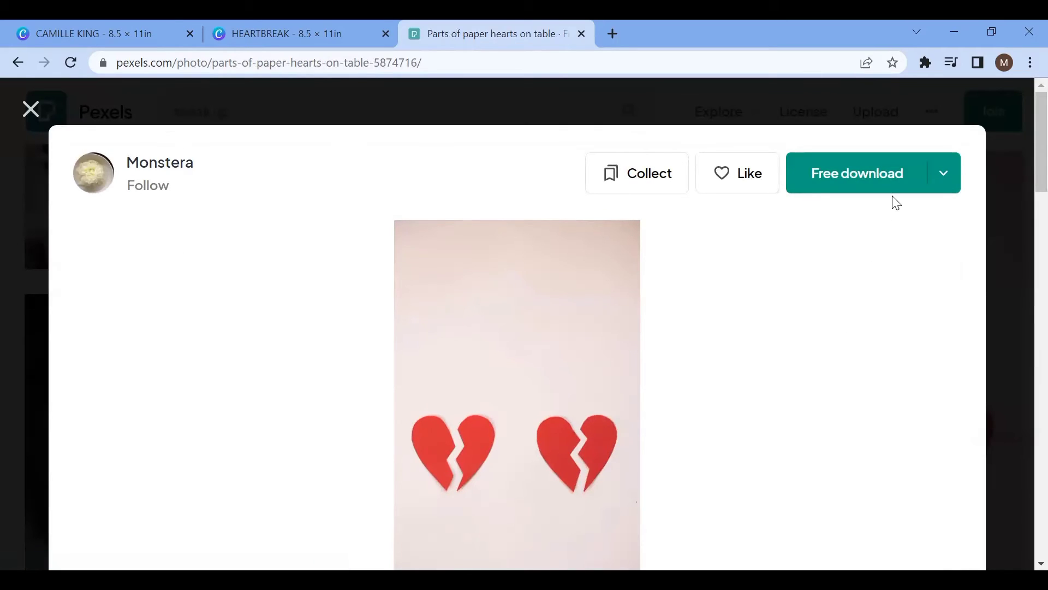
Step: Download the broken-hearts photo as a JPG, open the file, and return to the break up results
{"action": "left_click", "coordinate": [848, 176]}
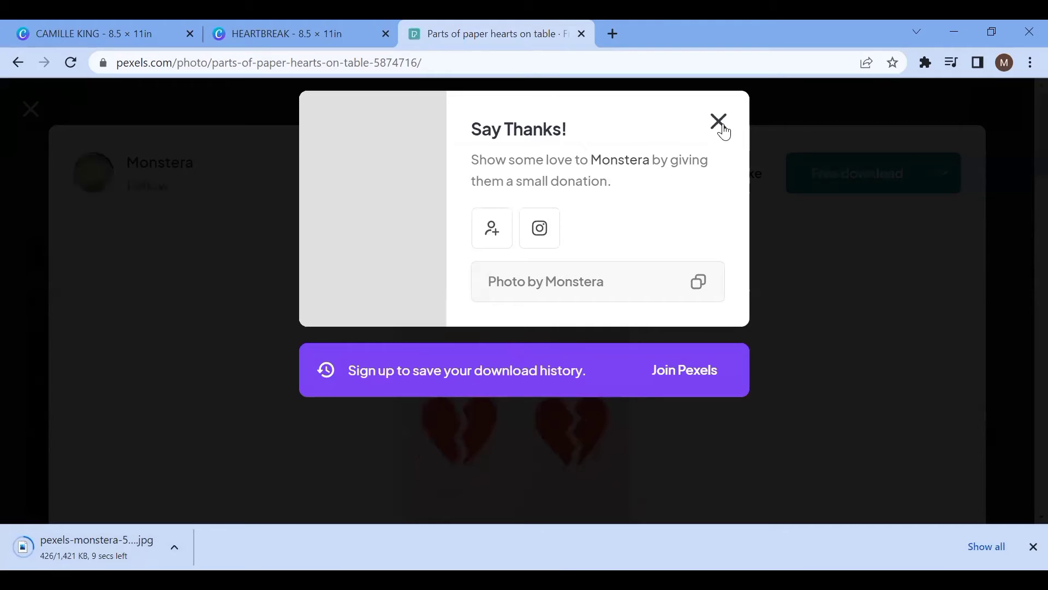
{"action": "left_click", "coordinate": [720, 123]}
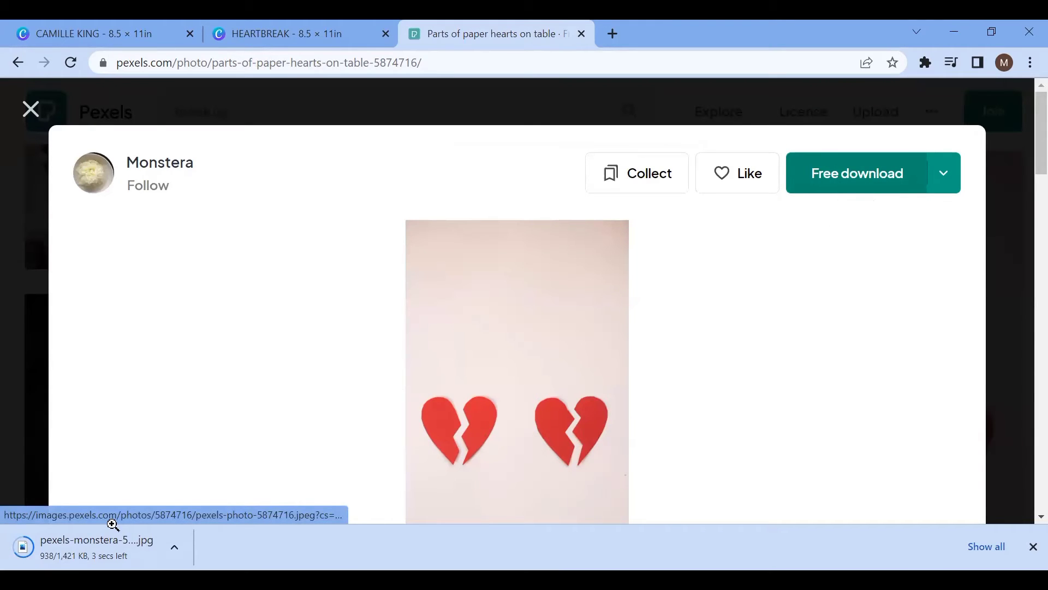
{"action": "left_click", "coordinate": [96, 556]}
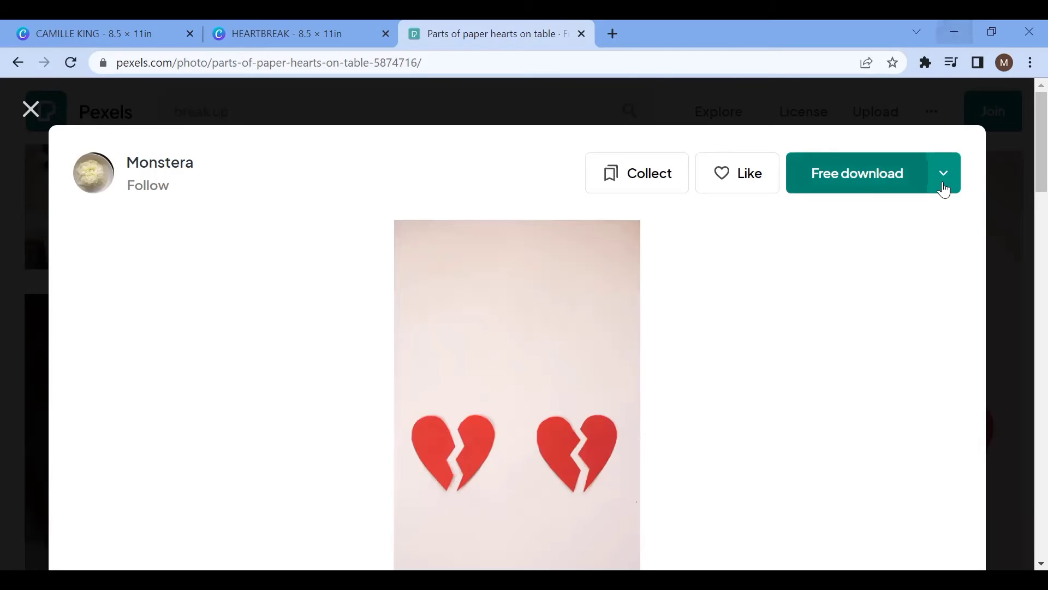
{"action": "left_click", "coordinate": [995, 117]}
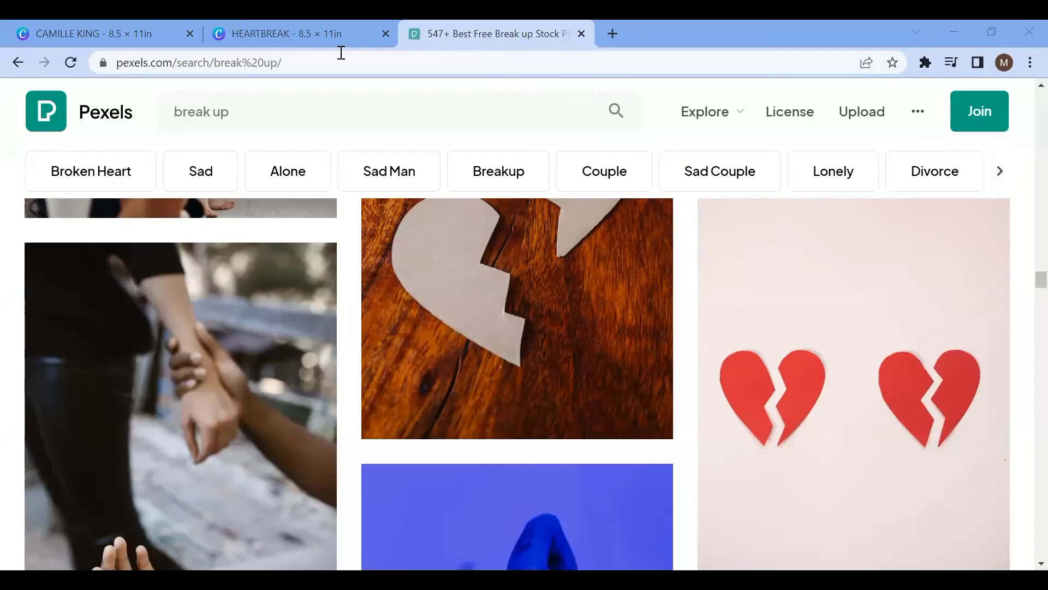
Step: Paste the red broken-hearts photo onto the blank Paint 3D canvas
{"action": "left_click", "coordinate": [341, 52]}
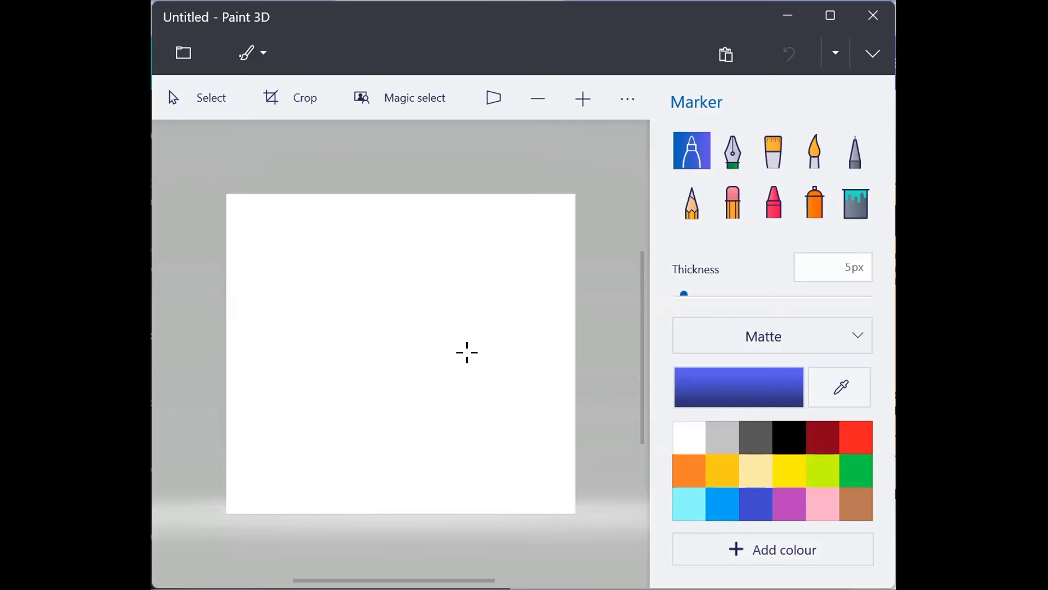
{"action": "left_click", "coordinate": [435, 325]}
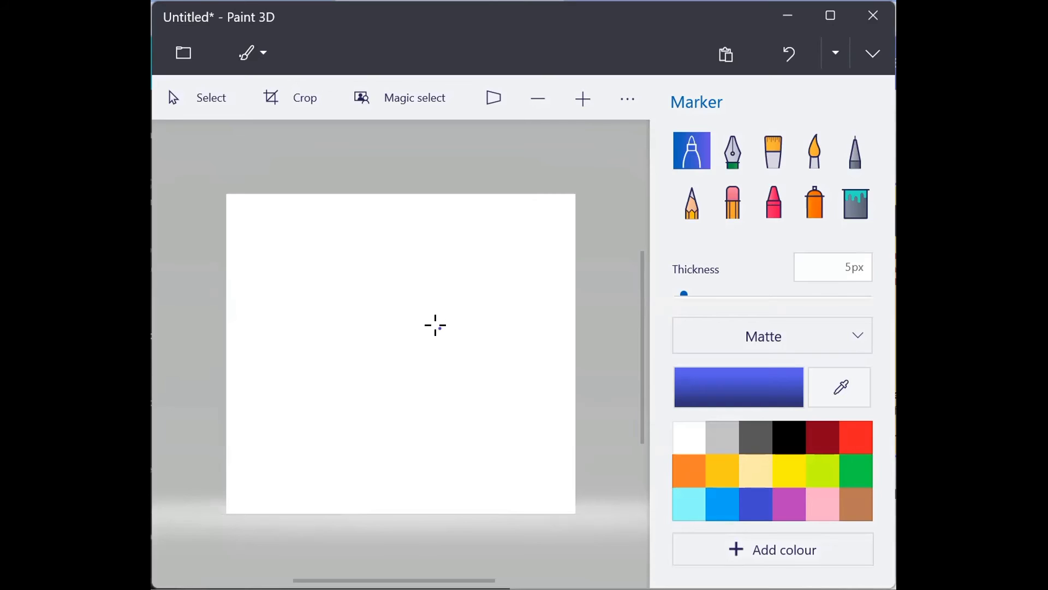
{"action": "key", "text": "ctrl+v"}
Step: Start Magic select and trim the selection area down to the hearts
{"action": "left_click", "coordinate": [844, 257]}
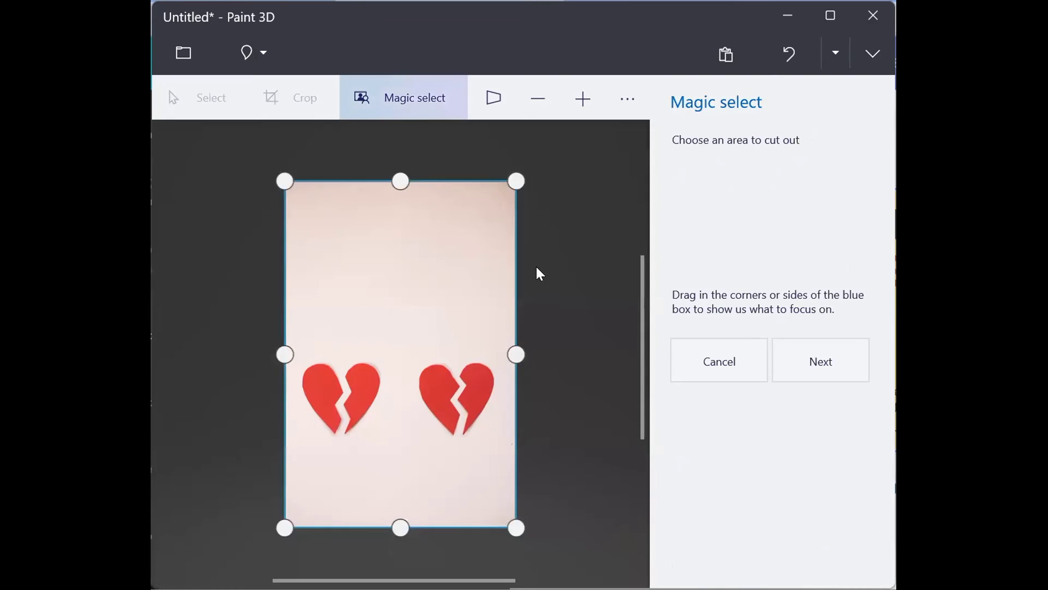
{"action": "left_click_drag", "start_coordinate": [398, 176], "coordinate": [382, 322]}
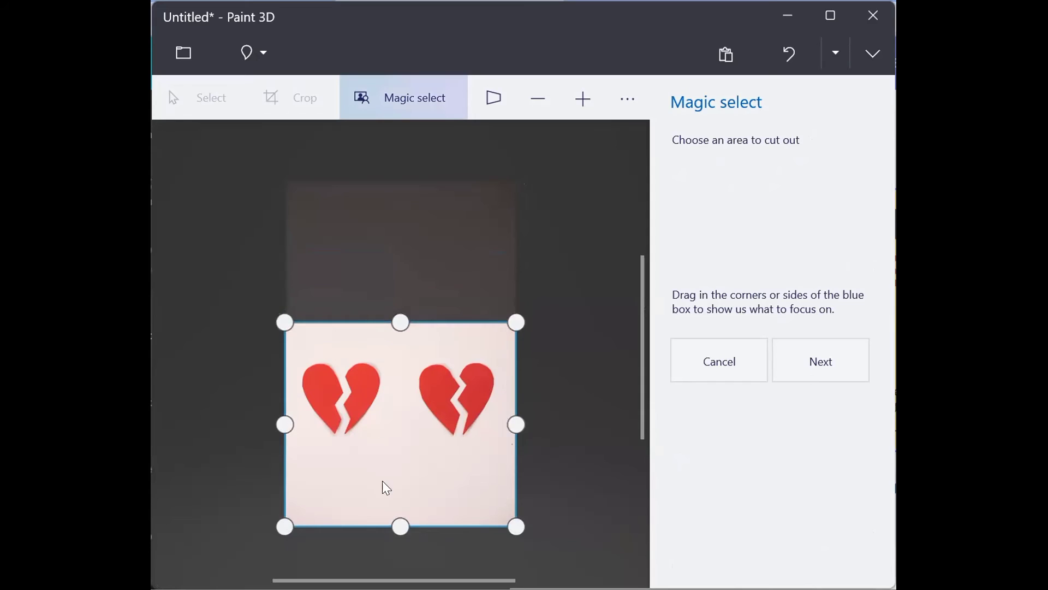
{"action": "left_click_drag", "start_coordinate": [387, 519], "coordinate": [398, 467]}
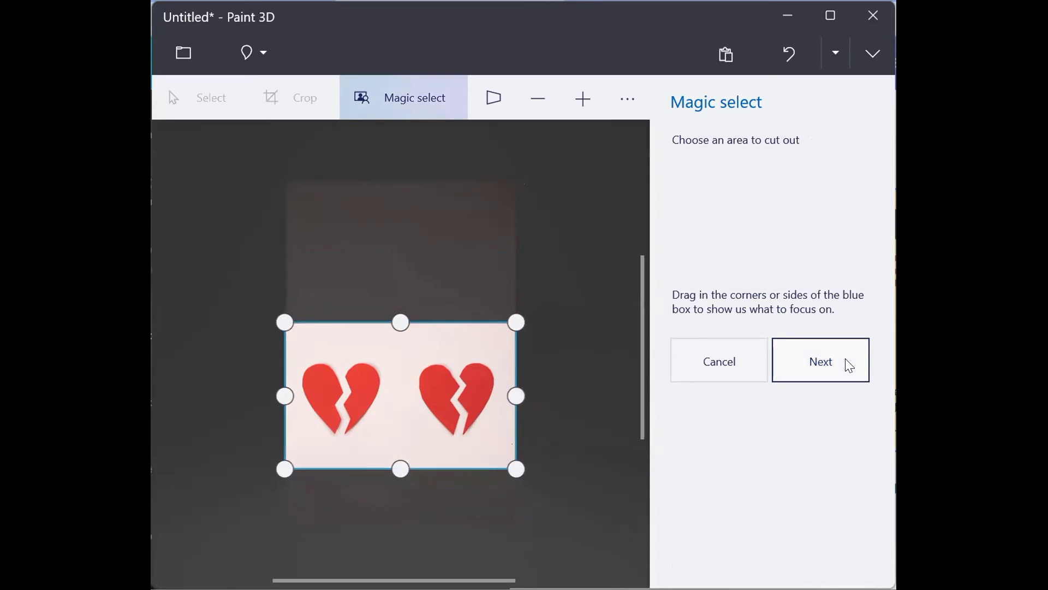
{"action": "left_click", "coordinate": [848, 364]}
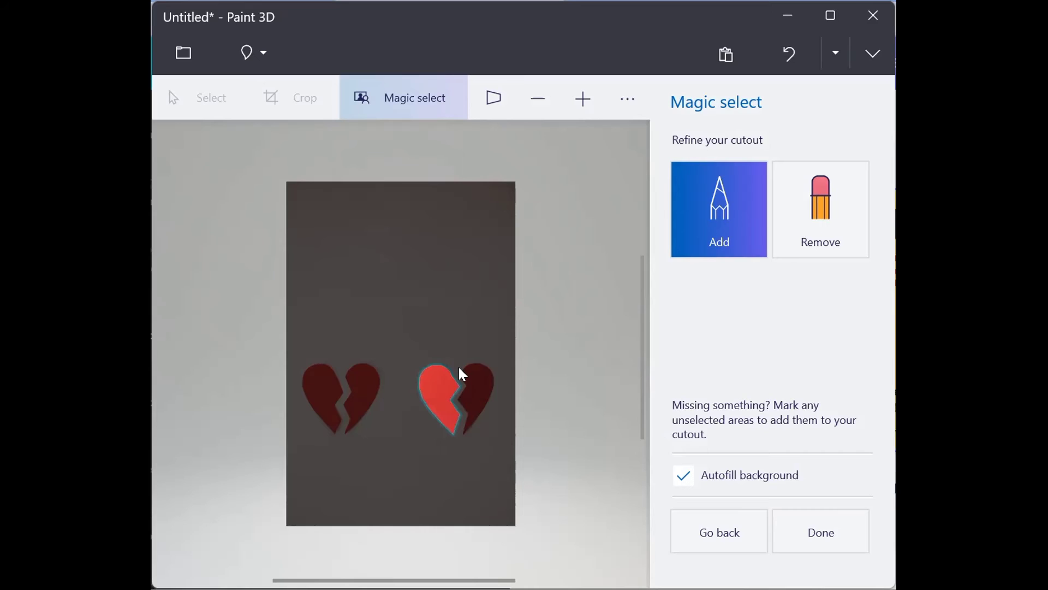
Step: Add the right heart's dark half to the cutout, finish it, and copy the heart
{"action": "mouse_move", "coordinate": [463, 374]}
{"action": "left_mouse_down"}
{"action": "mouse_move", "coordinate": [481, 363]}
{"action": "mouse_move", "coordinate": [499, 393]}
{"action": "mouse_move", "coordinate": [468, 441]}
{"action": "left_mouse_up"}
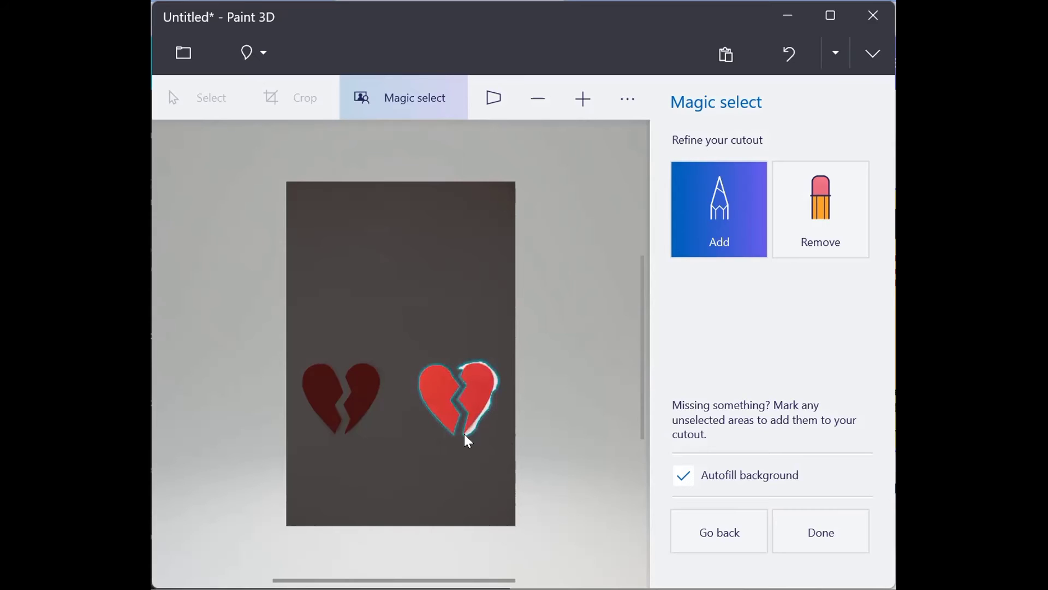
{"action": "left_click", "coordinate": [824, 536]}
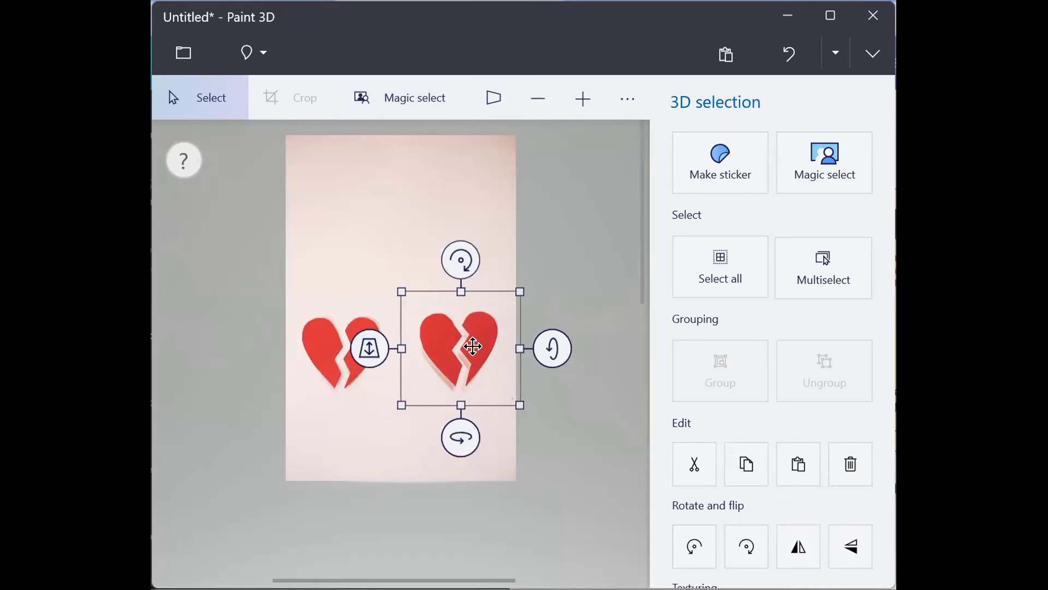
{"action": "right_click", "coordinate": [473, 346]}
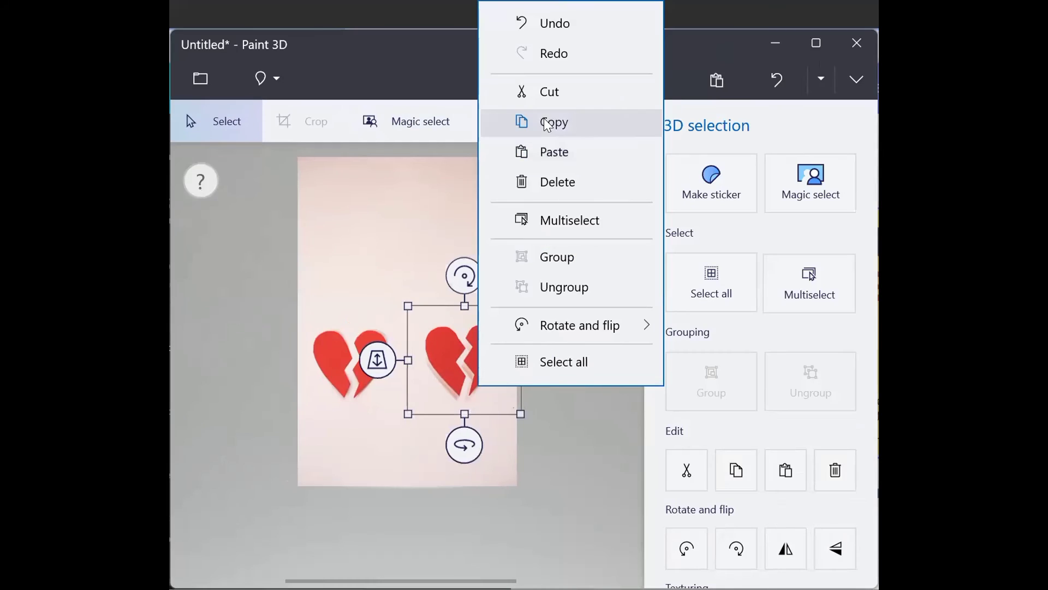
{"action": "left_click", "coordinate": [552, 98]}
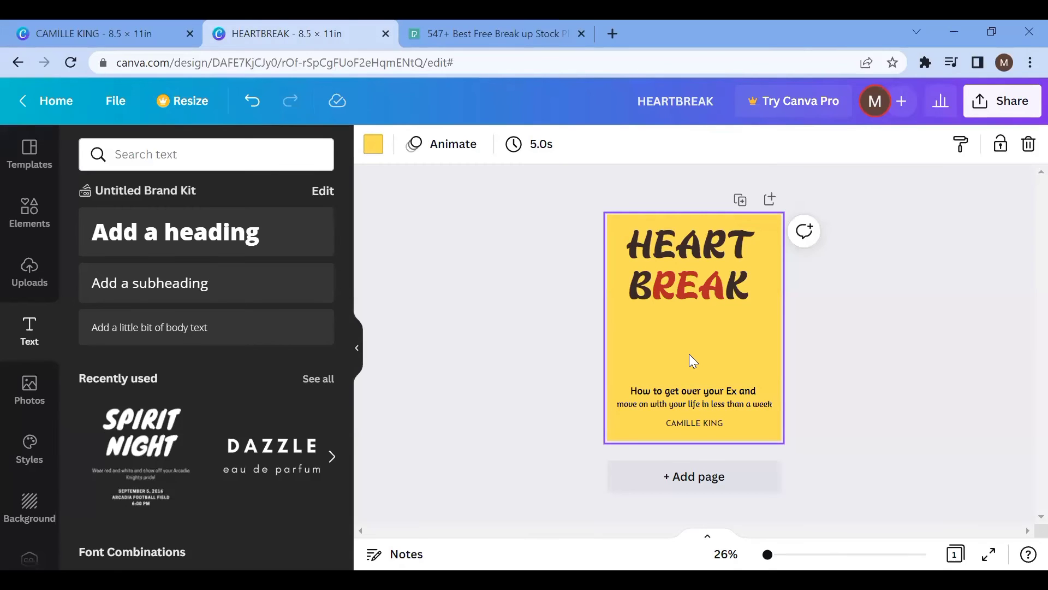
Step: Paste the heart, shrink it to about 3.8 × 3.5, and place it just below the title
{"action": "key", "text": "ctrl+v"}
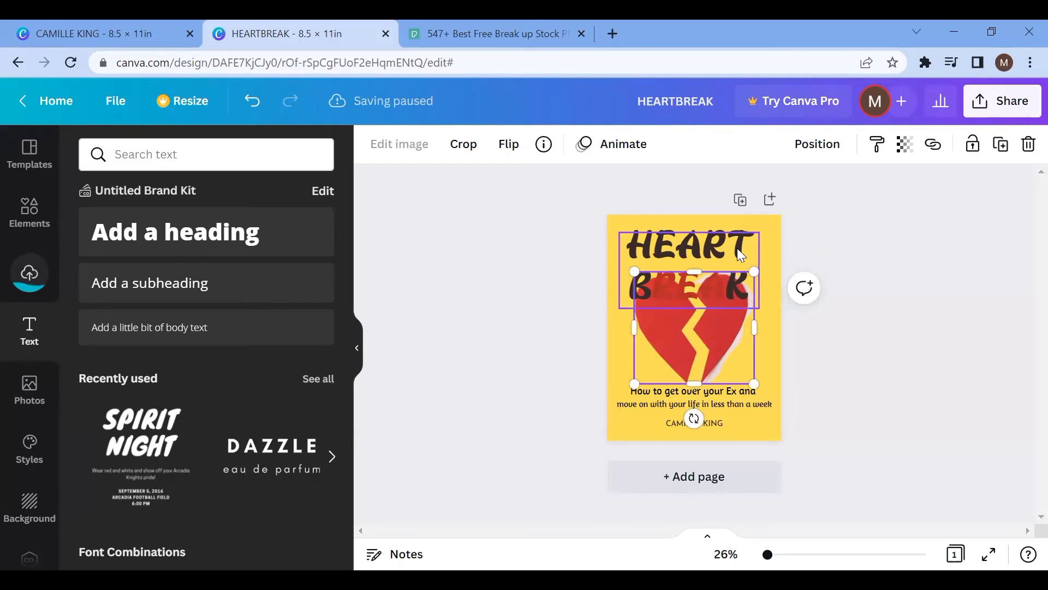
{"action": "left_click_drag", "start_coordinate": [754, 272], "coordinate": [703, 341]}
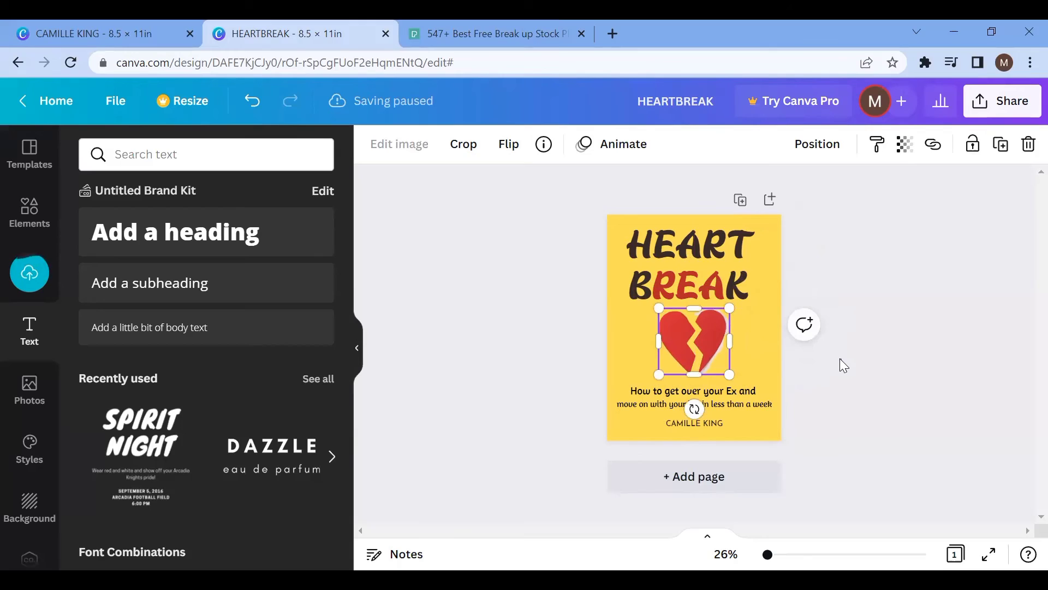
{"action": "left_click", "coordinate": [840, 359]}
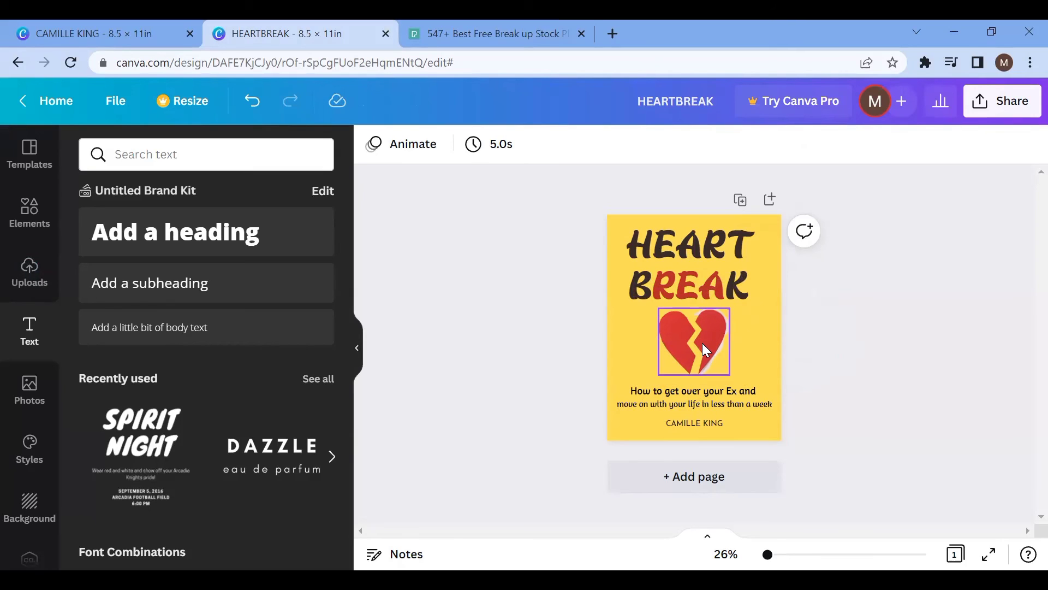
{"action": "left_click_drag", "start_coordinate": [702, 343], "coordinate": [703, 339]}
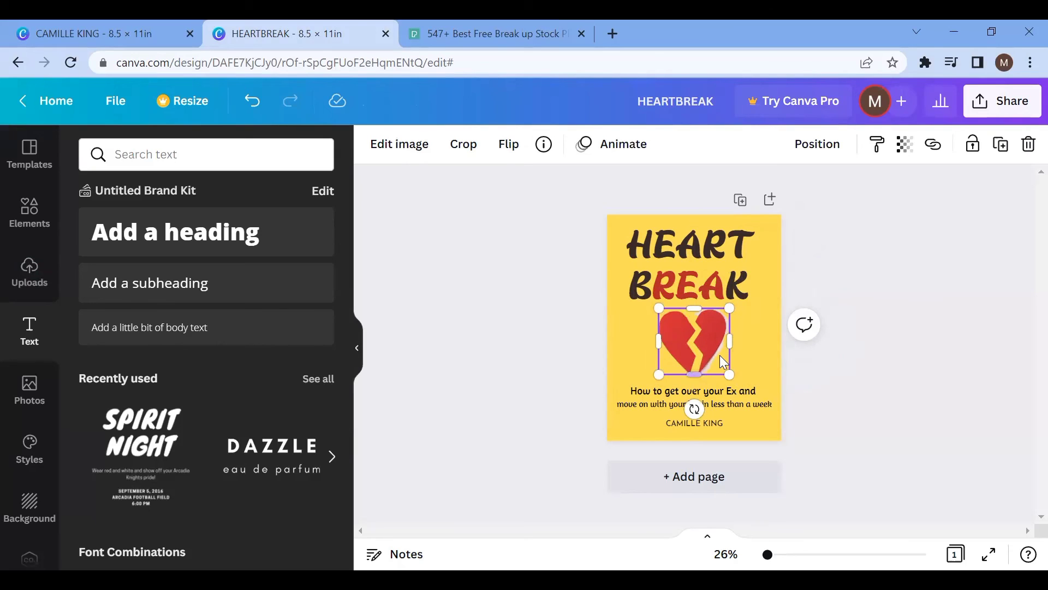
{"action": "left_click", "coordinate": [766, 349]}
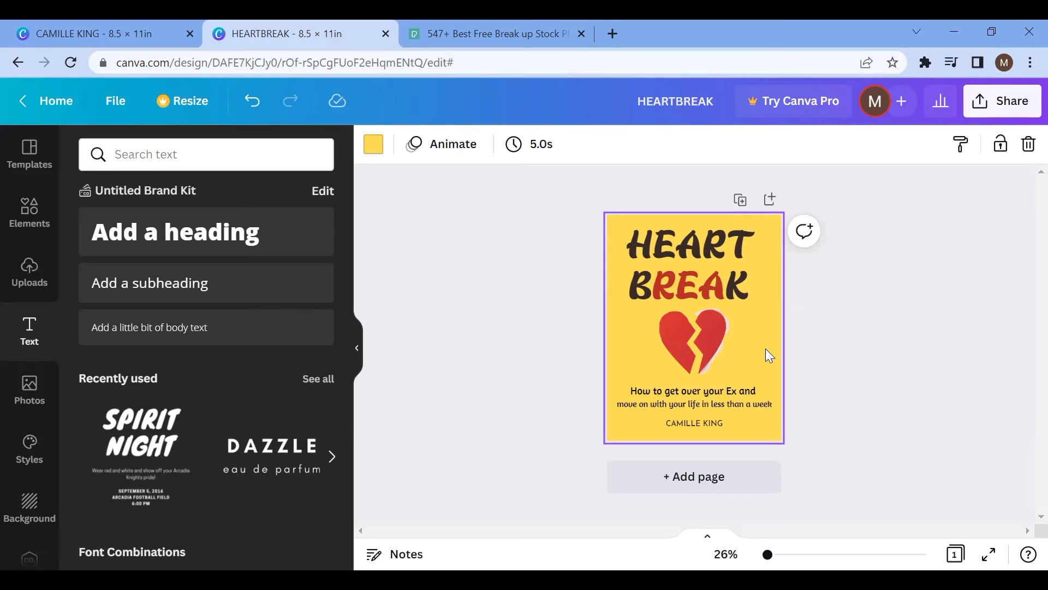
Step: Export the HEARTBREAK cover as a PNG through Share > Download
{"action": "left_click", "coordinate": [1001, 104]}
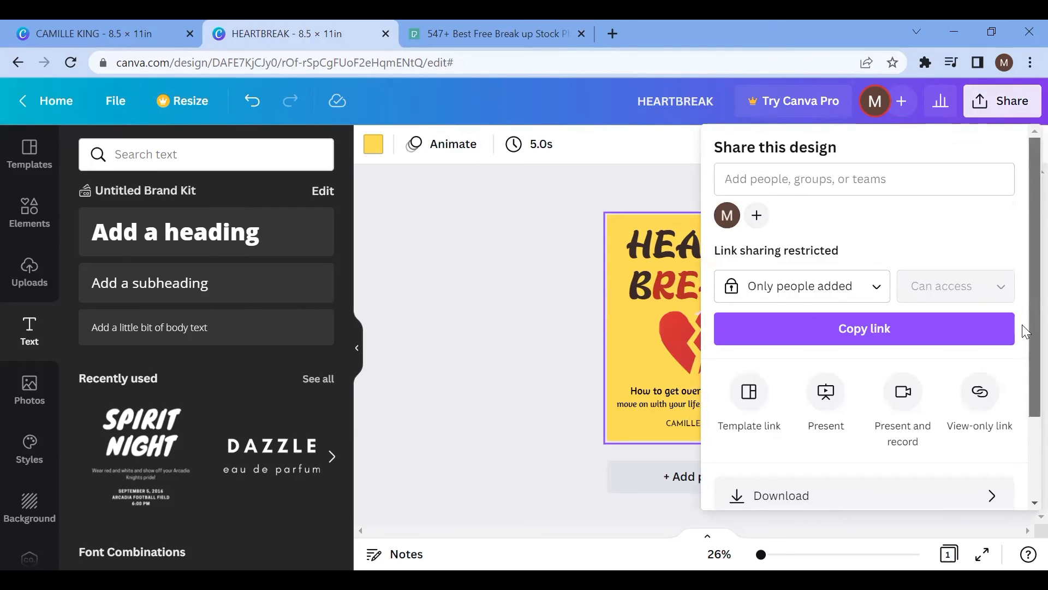
{"action": "scroll", "coordinate": [1023, 327], "scroll_direction": "down", "scroll_amount": 2}
{"action": "left_click", "coordinate": [882, 385]}
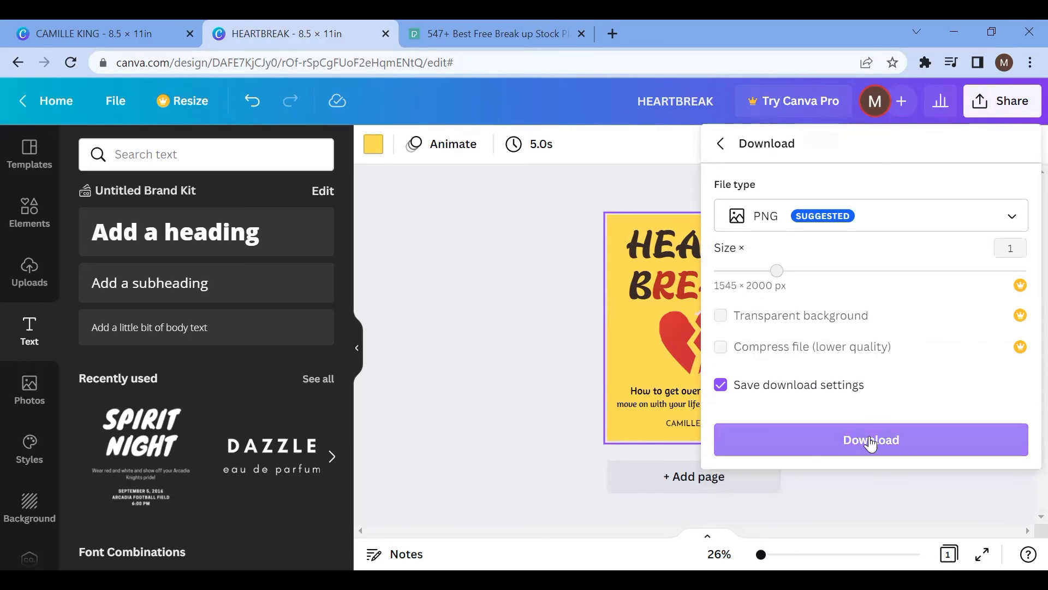
{"action": "left_click", "coordinate": [868, 443]}
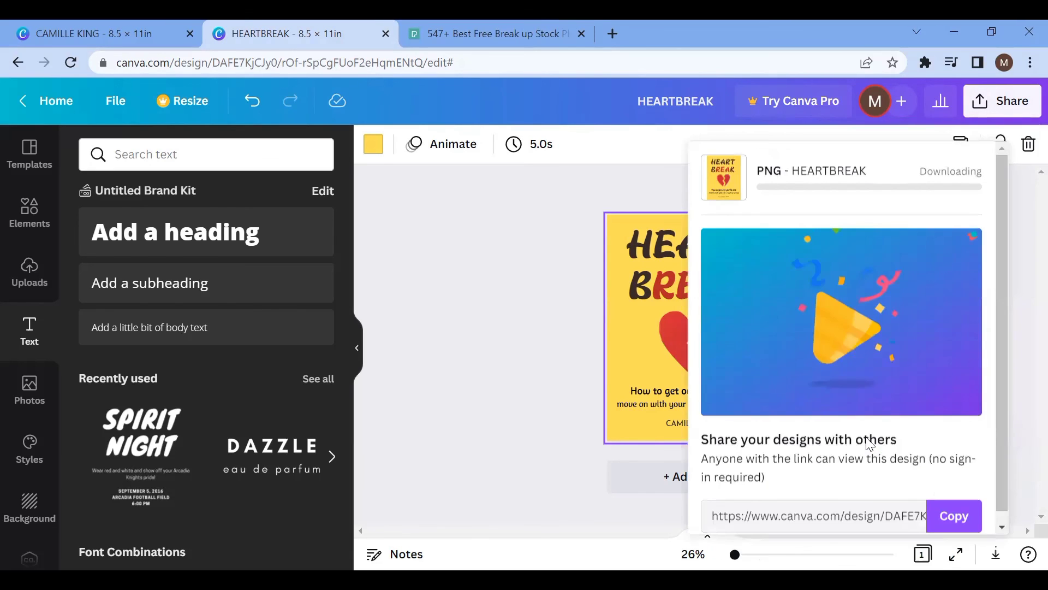
{"action": "left_click", "coordinate": [545, 385]}
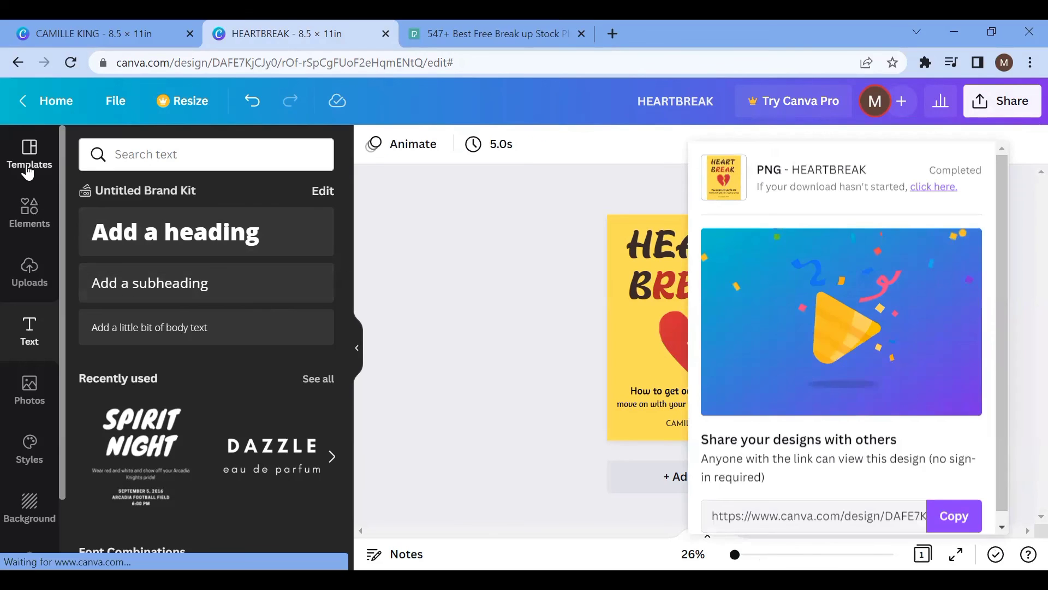
Step: Show the Book Covers template results and scroll through them
{"action": "left_click", "coordinate": [29, 158]}
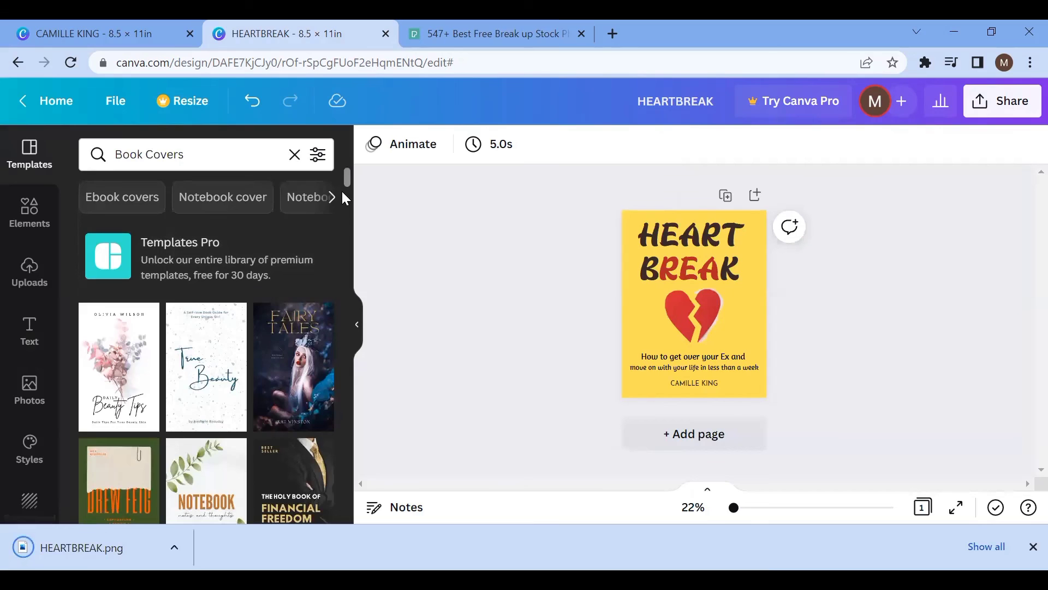
{"action": "scroll", "coordinate": [346, 180], "scroll_direction": "down", "scroll_amount": 3}
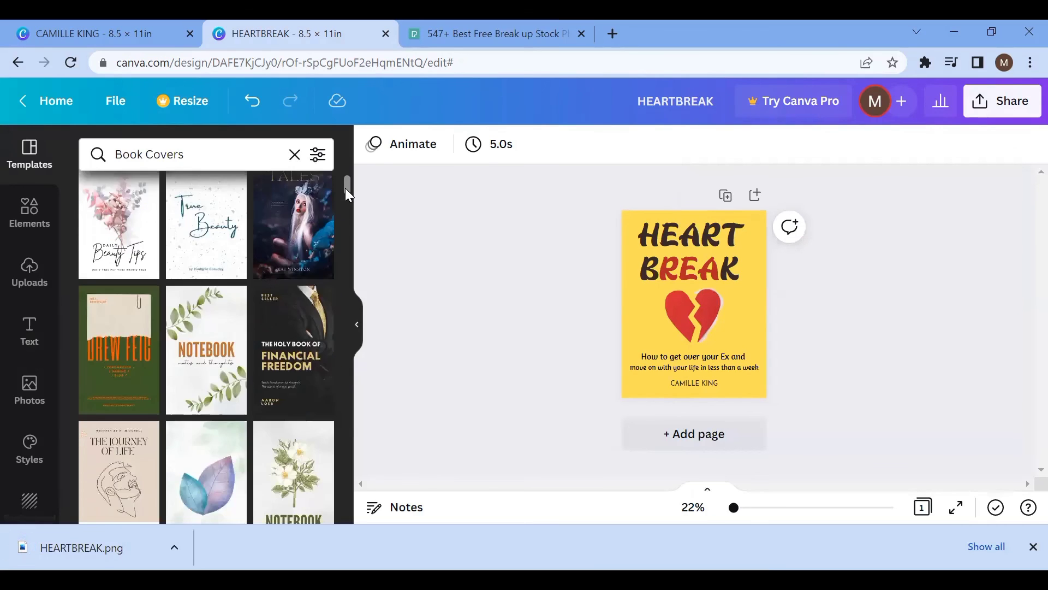
{"action": "scroll", "coordinate": [342, 203], "scroll_direction": "down", "scroll_amount": 3}
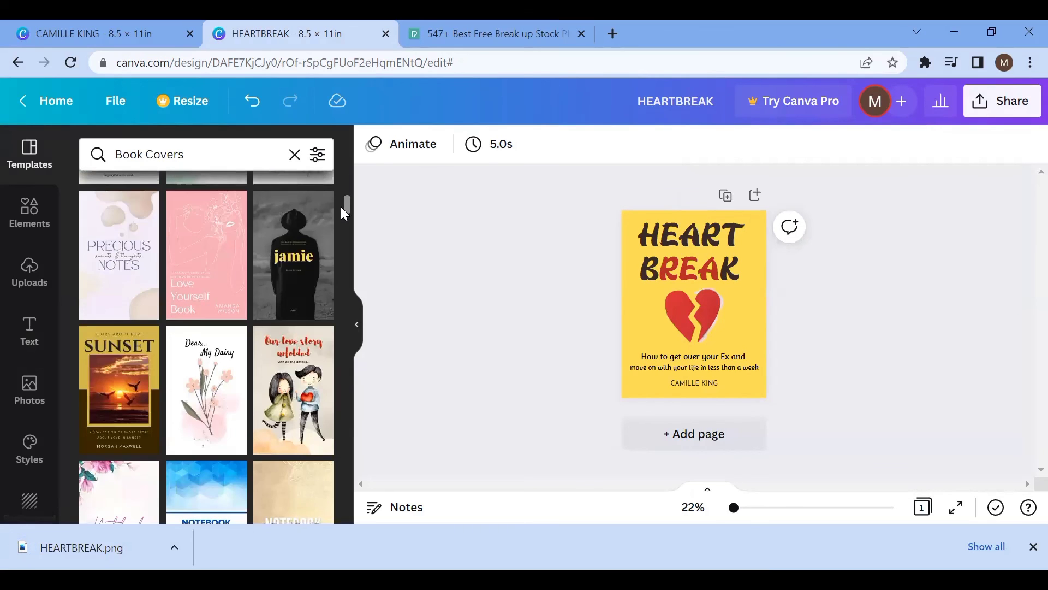
{"action": "scroll", "coordinate": [347, 218], "scroll_direction": "down", "scroll_amount": 3}
{"action": "scroll", "coordinate": [354, 245], "scroll_direction": "down", "scroll_amount": 10}
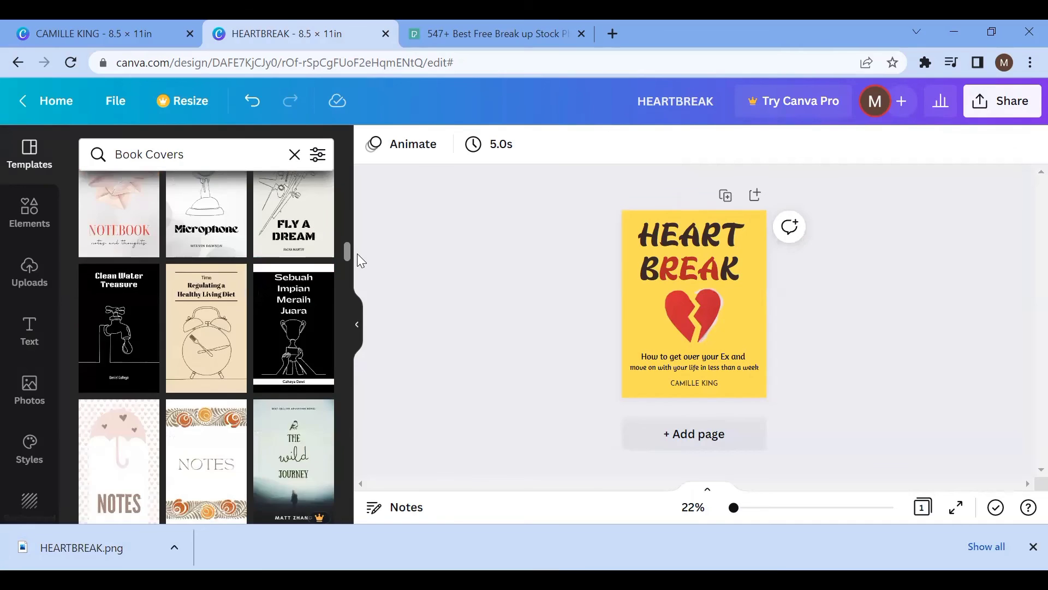
{"action": "scroll", "coordinate": [359, 284], "scroll_direction": "up", "scroll_amount": 1}
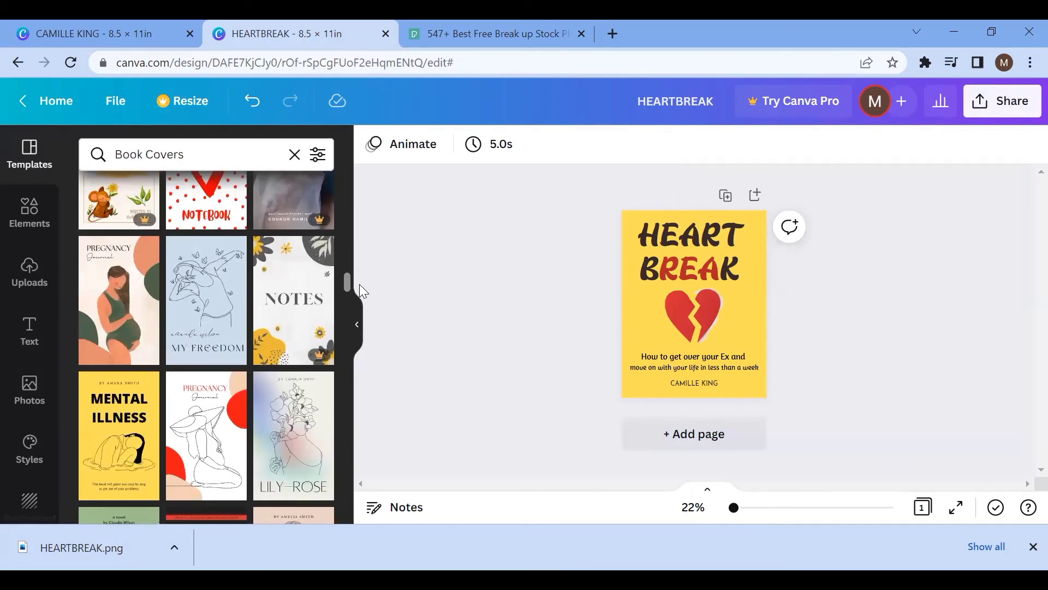
{"action": "scroll", "coordinate": [359, 284], "scroll_direction": "up", "scroll_amount": 2}
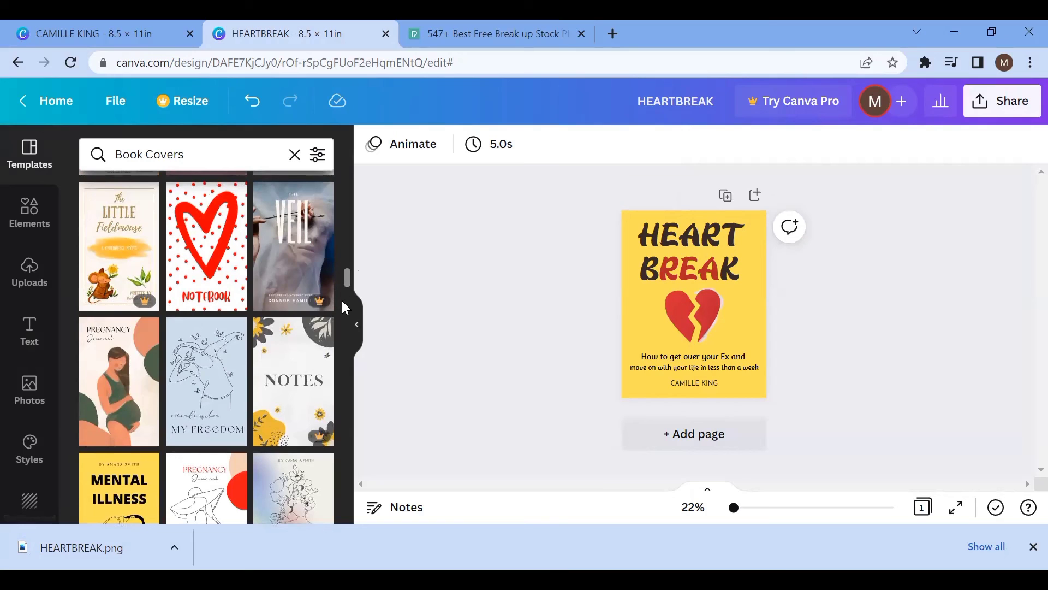
{"action": "left_click_drag", "start_coordinate": [347, 284], "coordinate": [348, 304]}
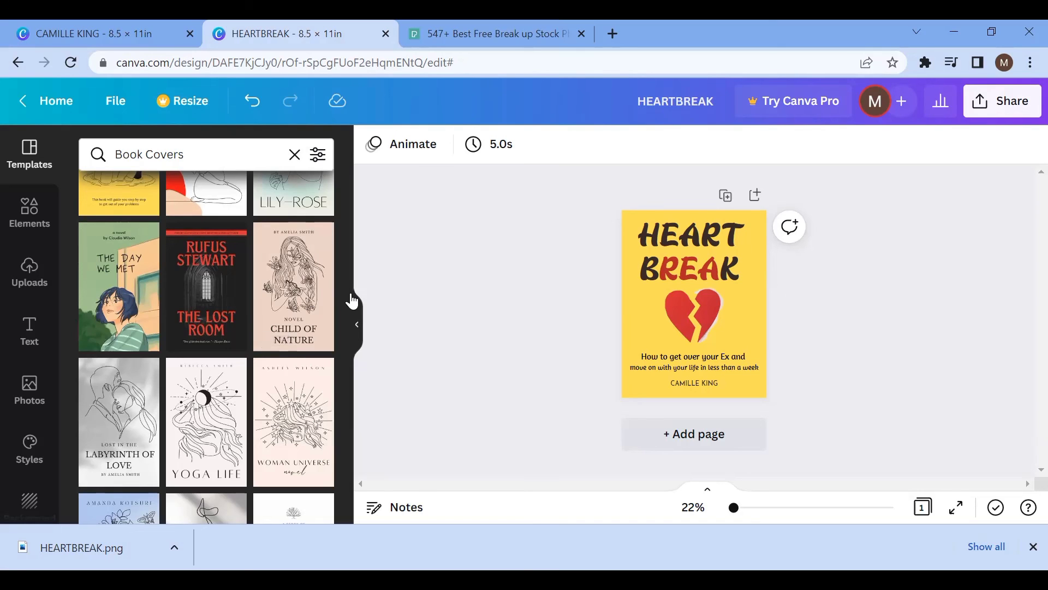
{"action": "left_click_drag", "start_coordinate": [343, 306], "coordinate": [348, 235]}
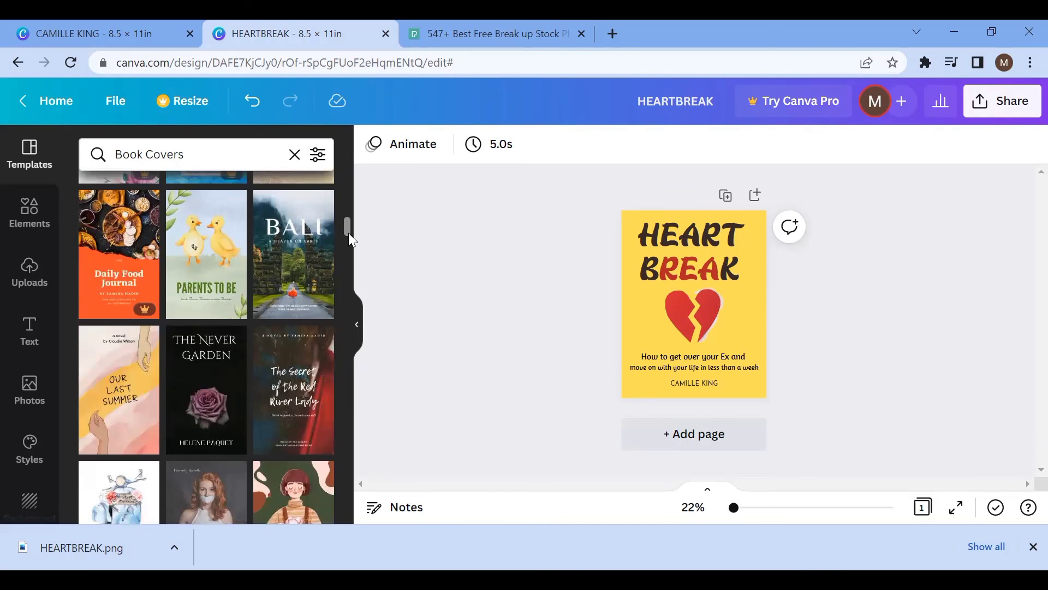